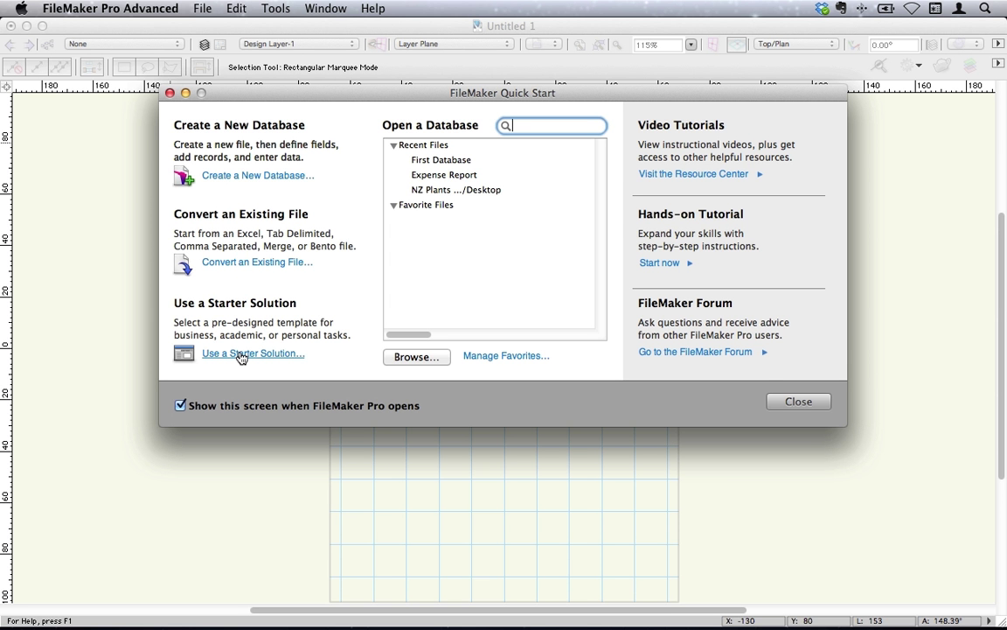
Step: Open the recent database file First Database and switch it to Layout mode
left_click(456, 166)
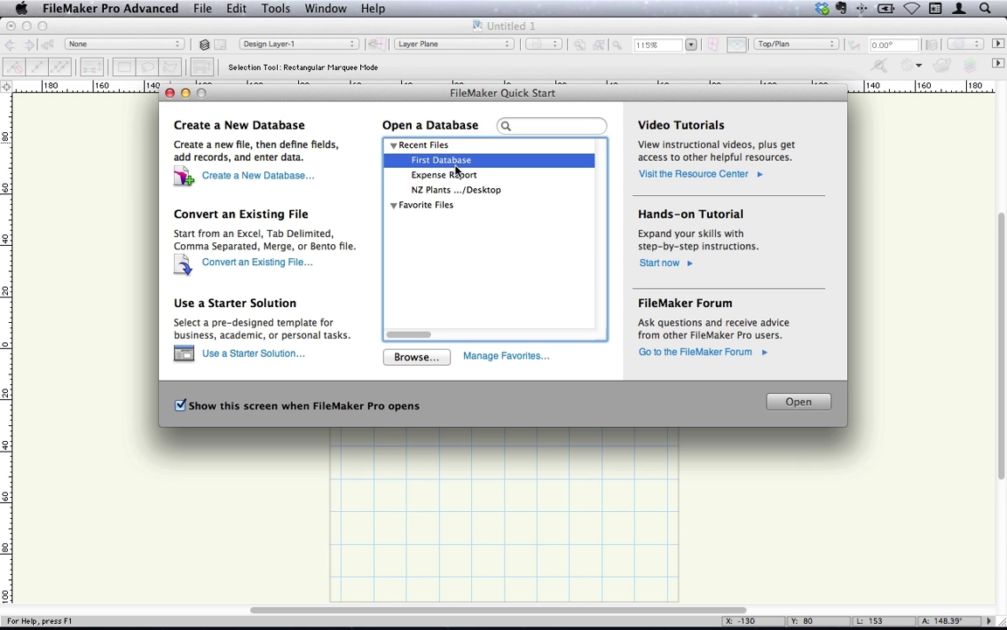
left_click(798, 402)
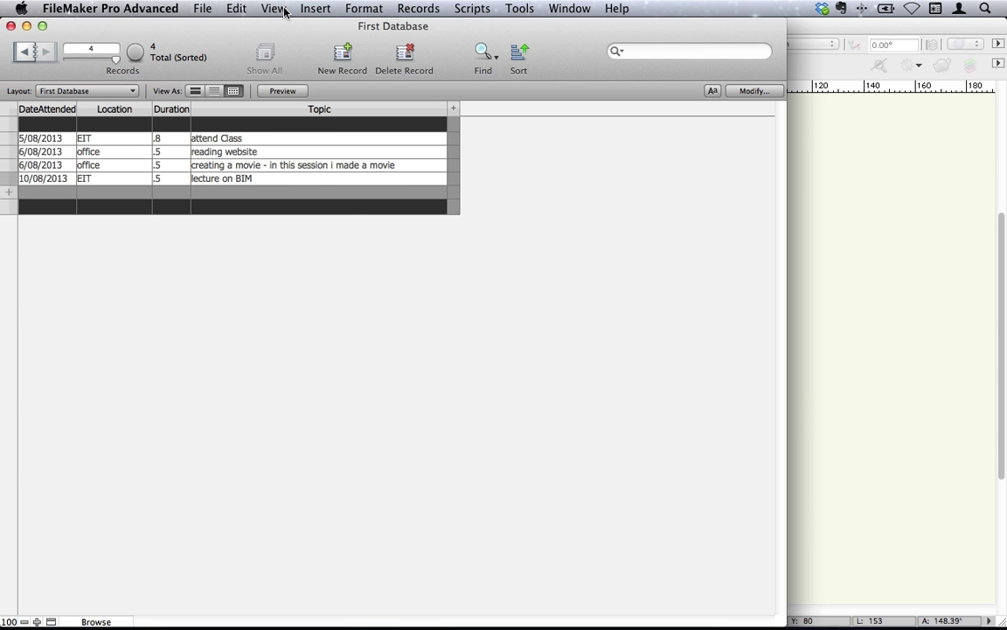
left_click(276, 9)
left_click(280, 58)
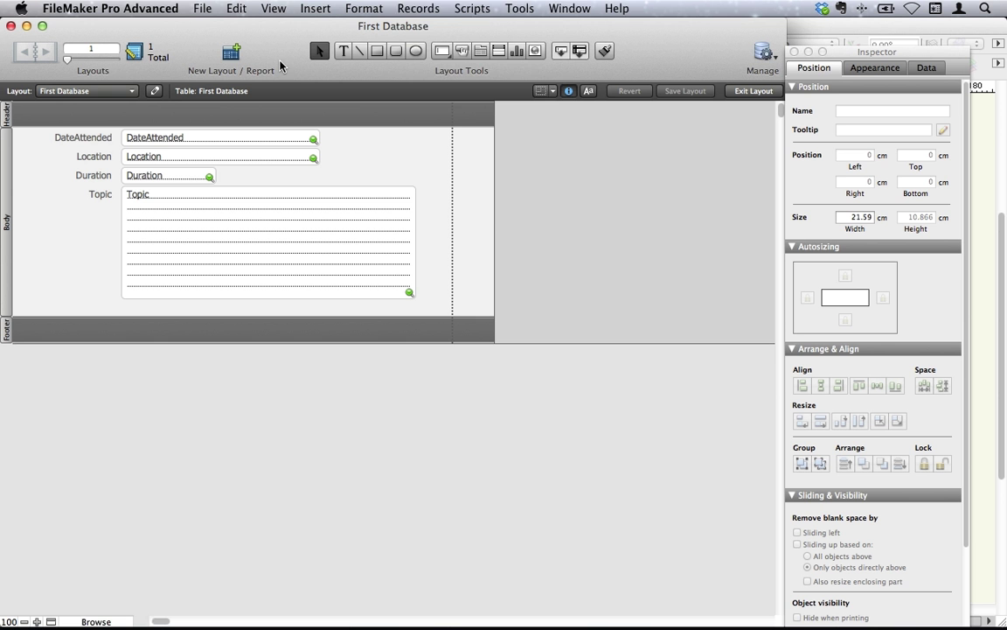
Step: Create a new layout showing records from First Database, using the Blank layout type and the default name
left_click(409, 11)
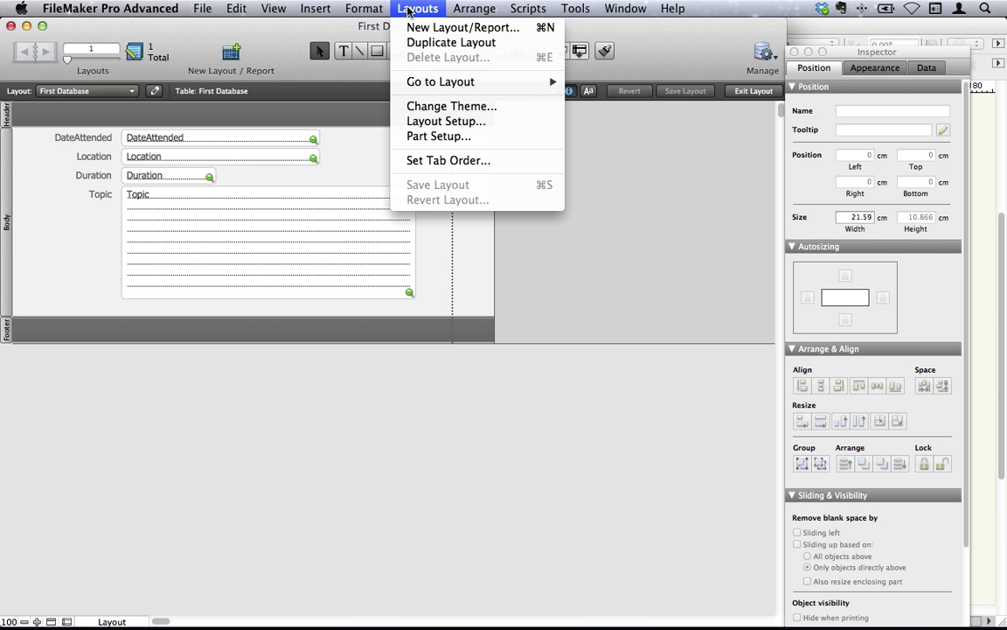
left_click(422, 29)
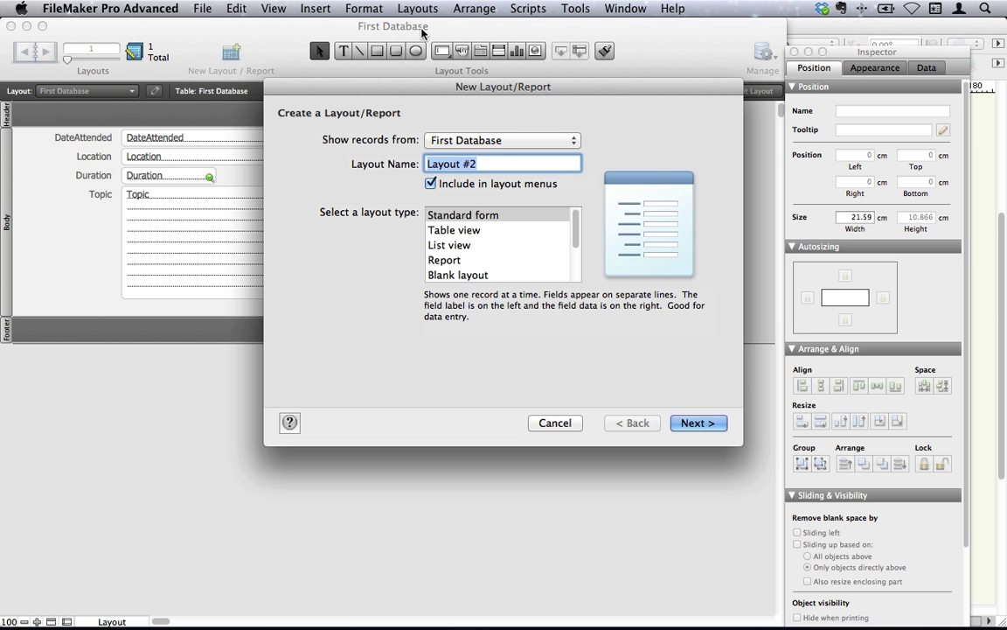
left_click(477, 232)
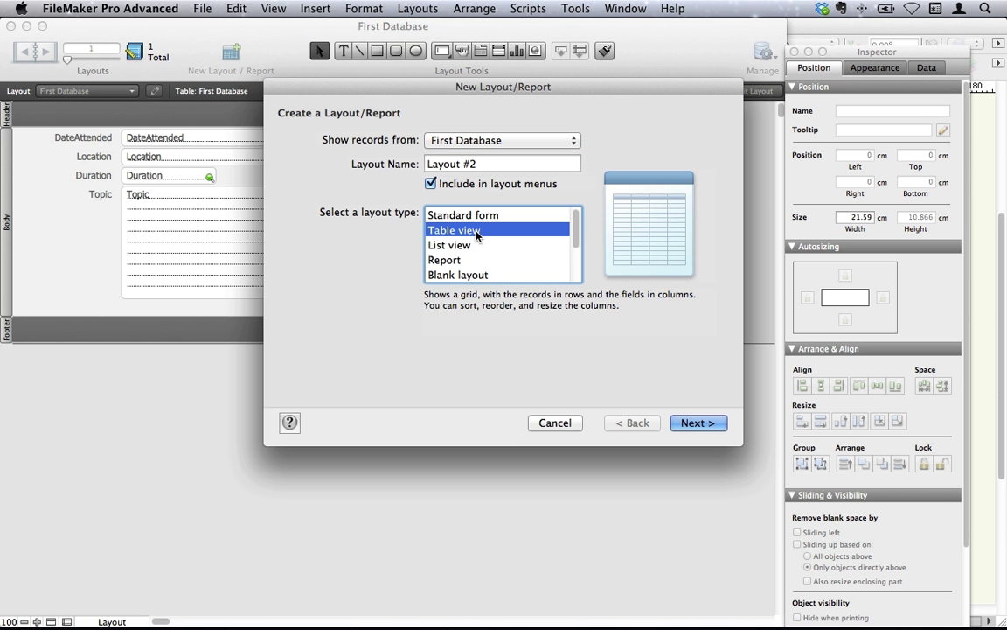
left_click(465, 247)
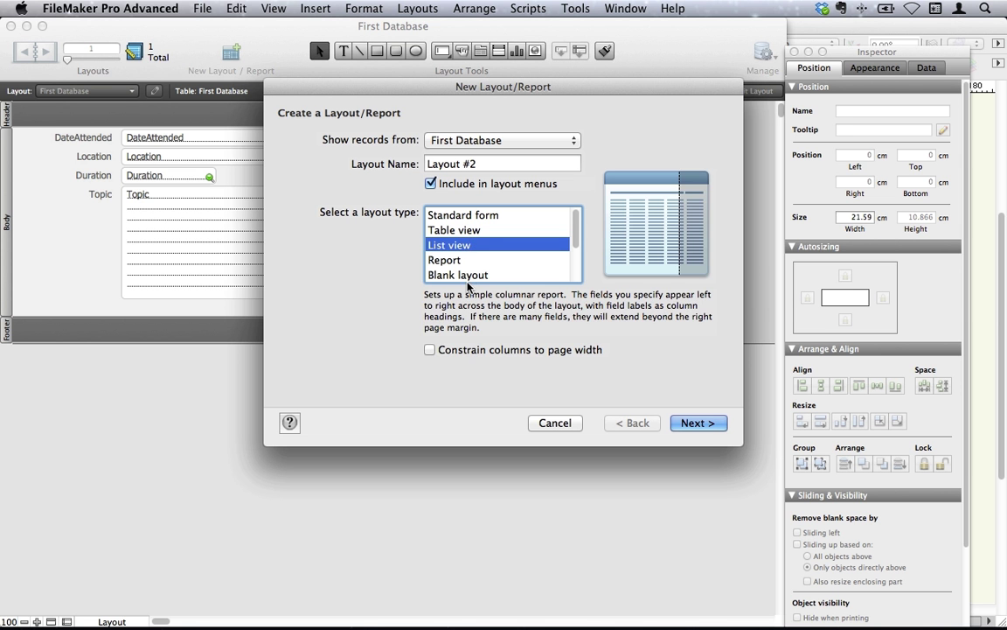
left_click(469, 275)
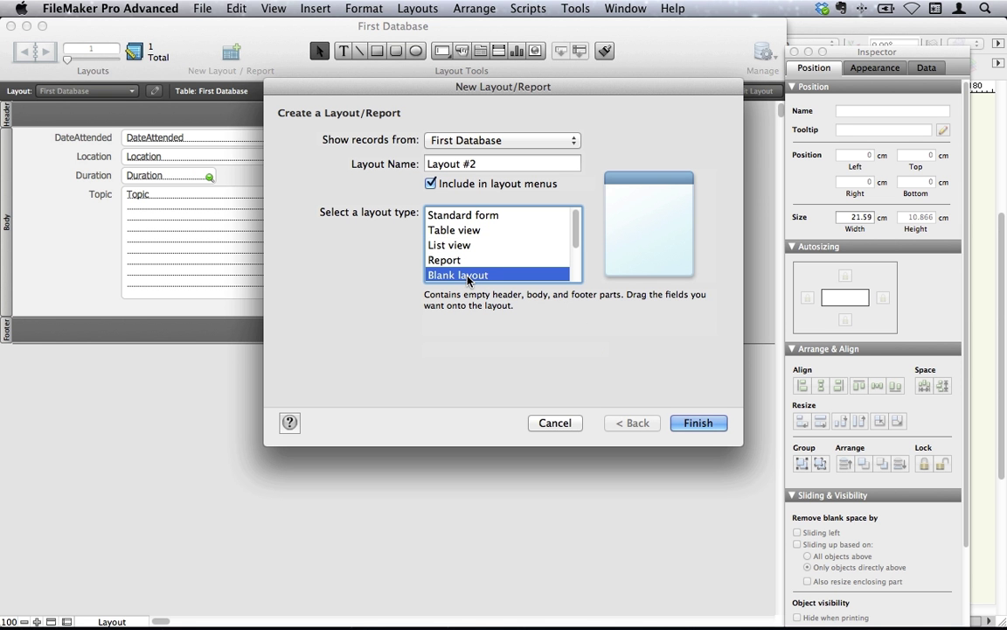
left_click(477, 217)
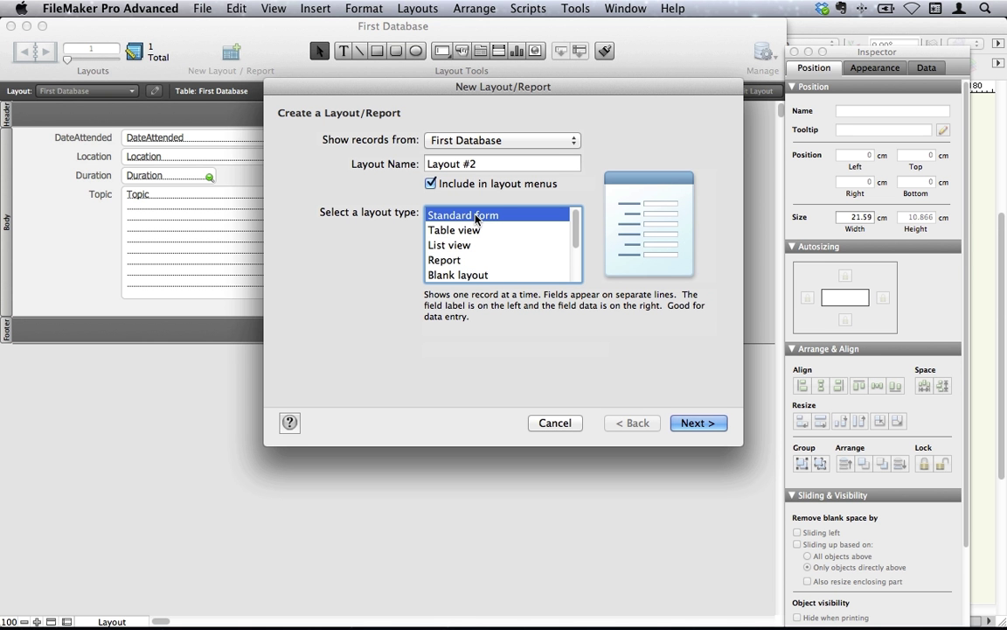
left_click(471, 277)
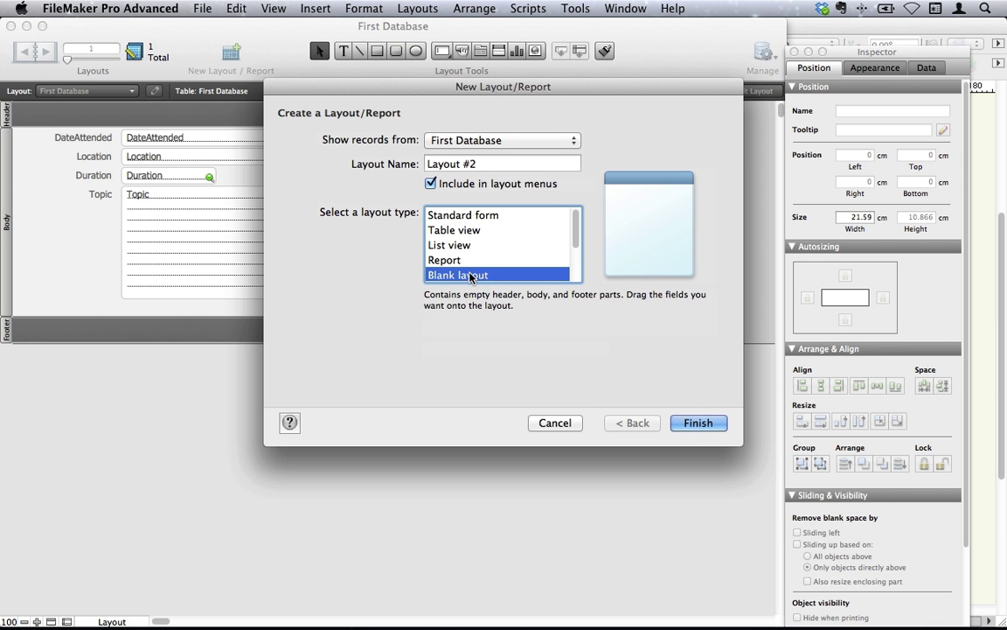
left_click(696, 424)
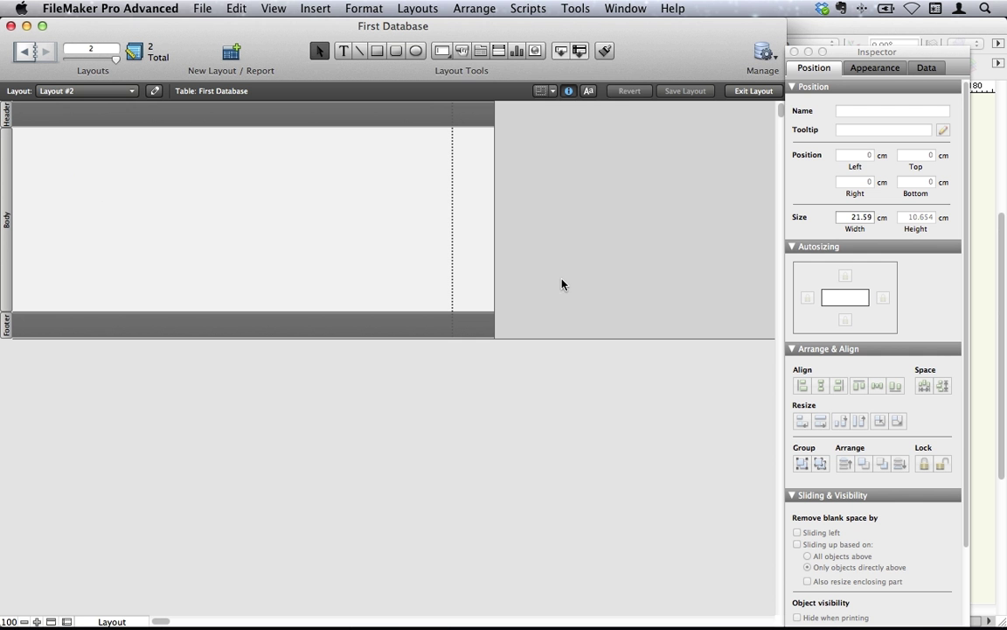
Step: Draw an edit box about 10.8 cm by 0.8 cm near the top of the body for the DateAttended field, with a label
left_click(441, 53)
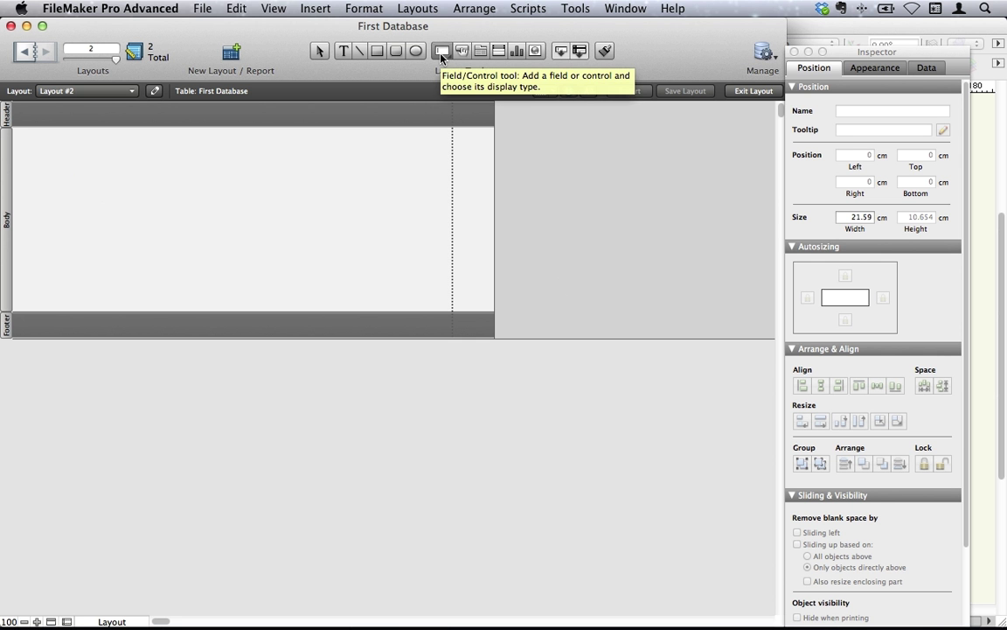
left_click(441, 53)
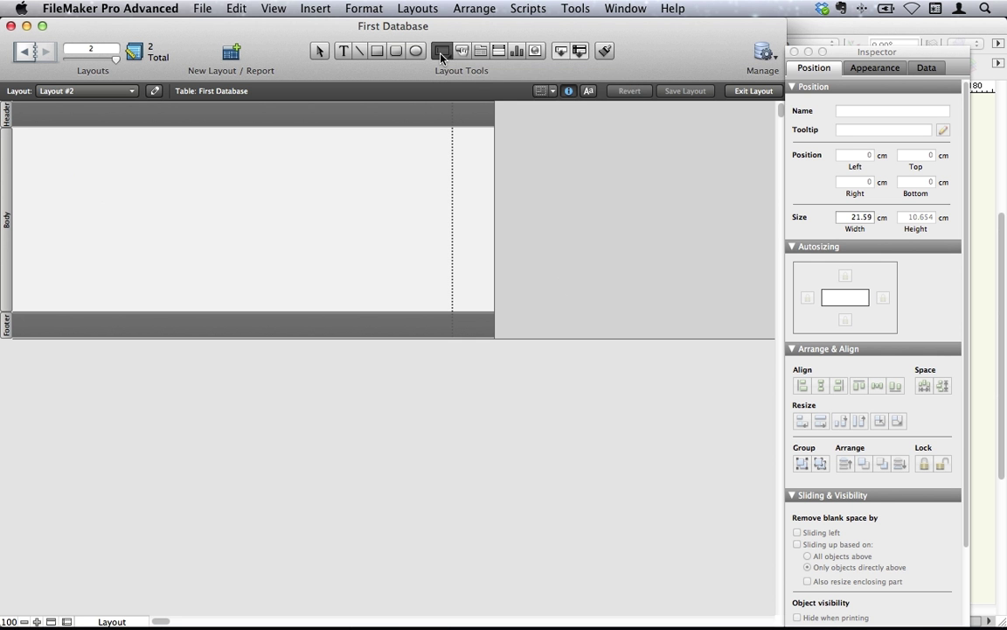
right_click(442, 56)
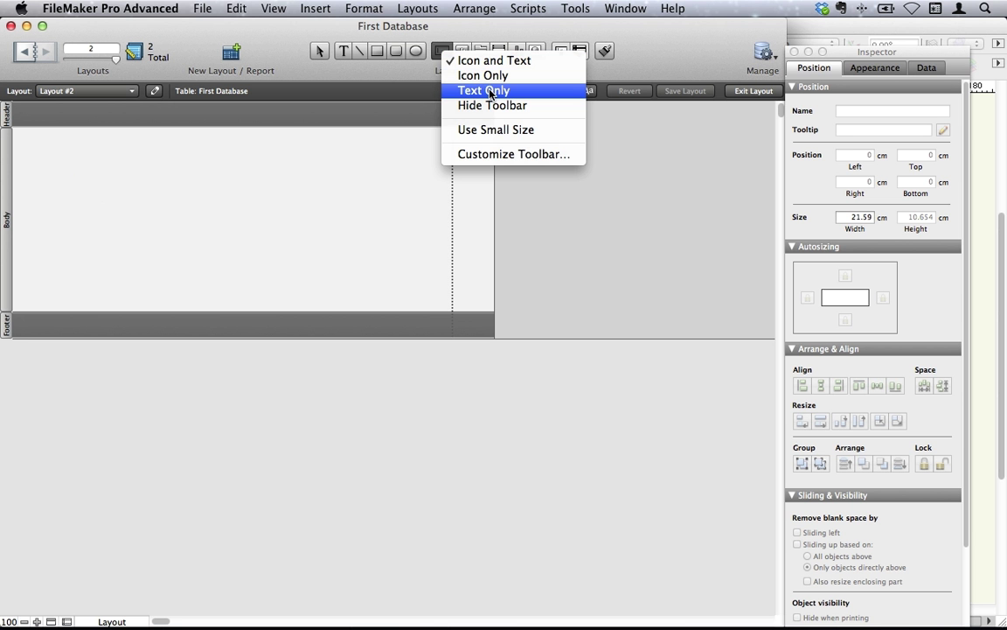
left_click(247, 173)
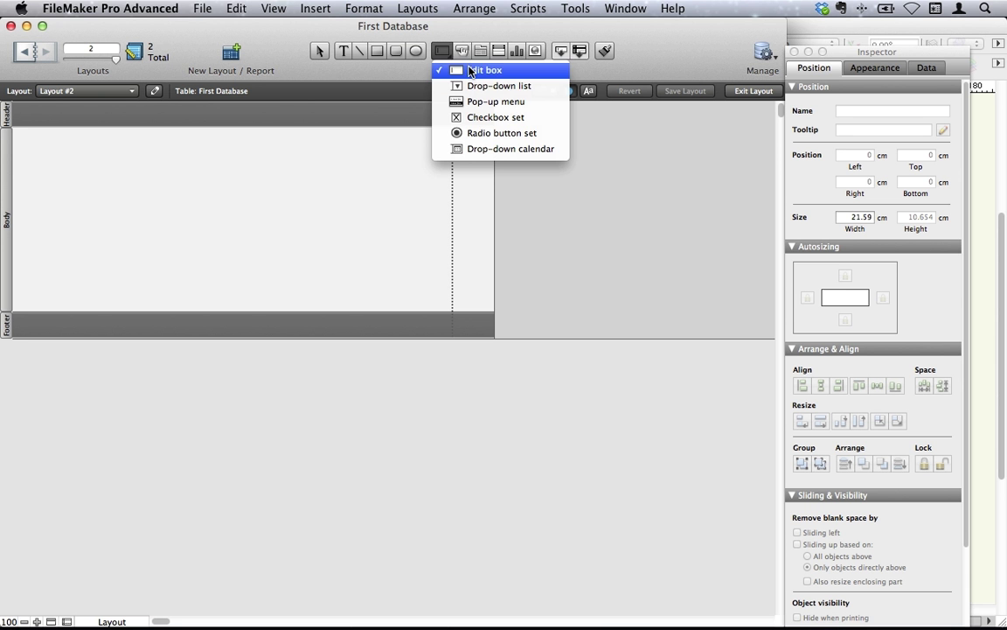
left_click(440, 70)
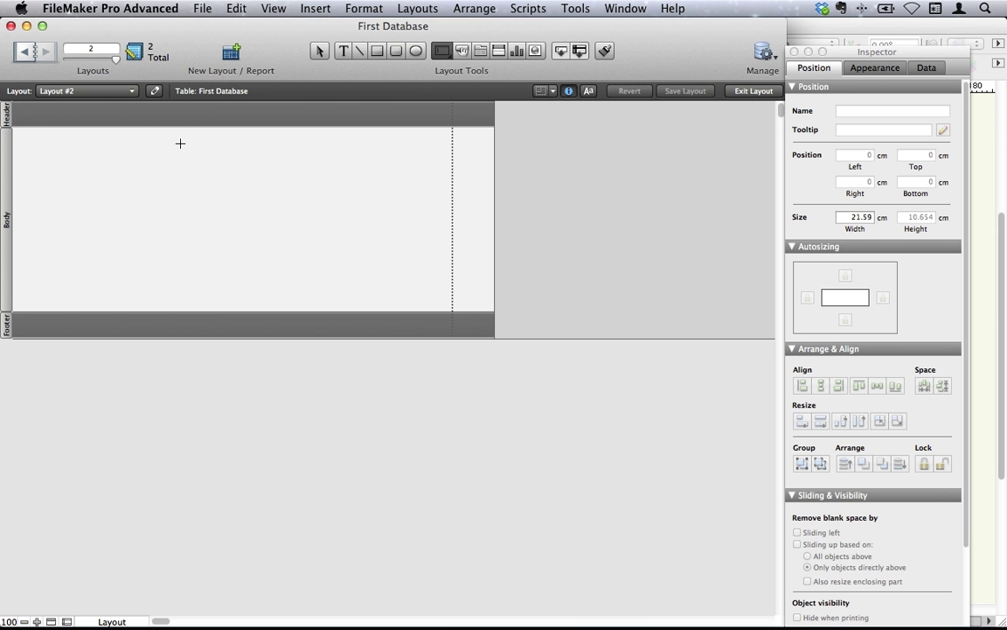
left_click_drag(179, 141, 420, 159)
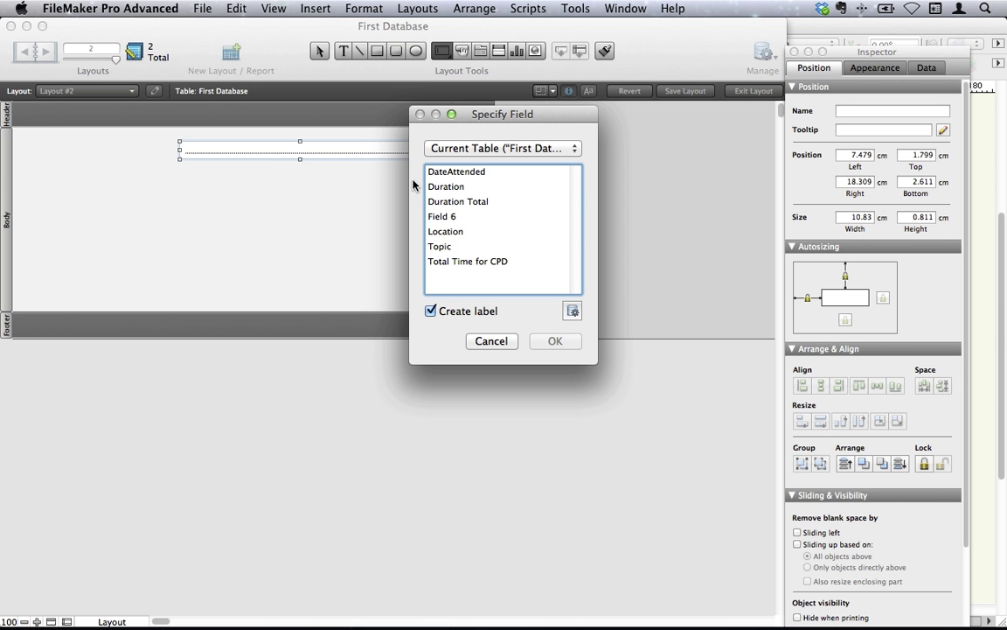
left_click(439, 248)
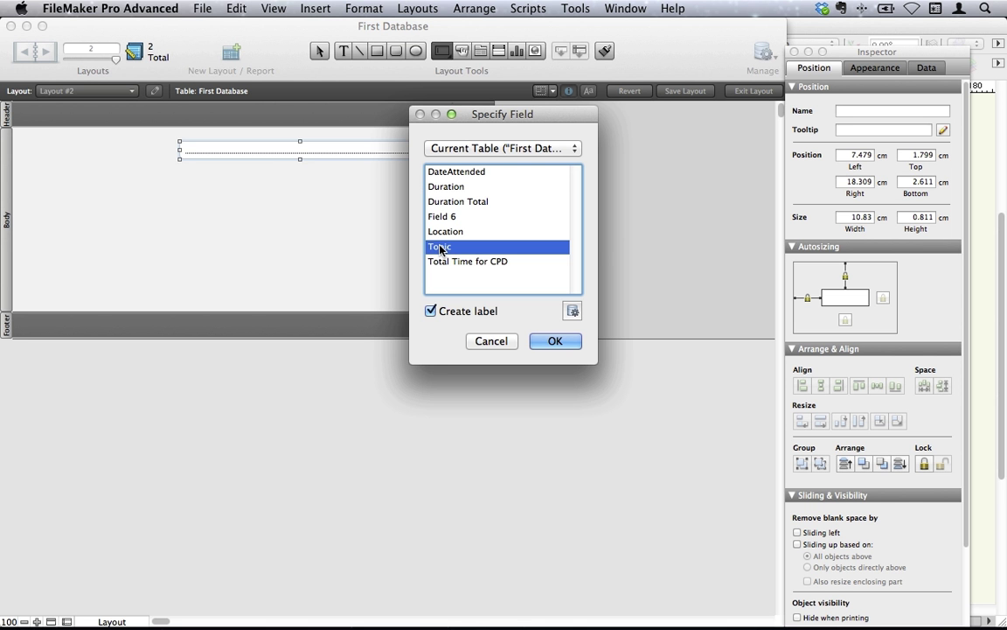
left_click(454, 173)
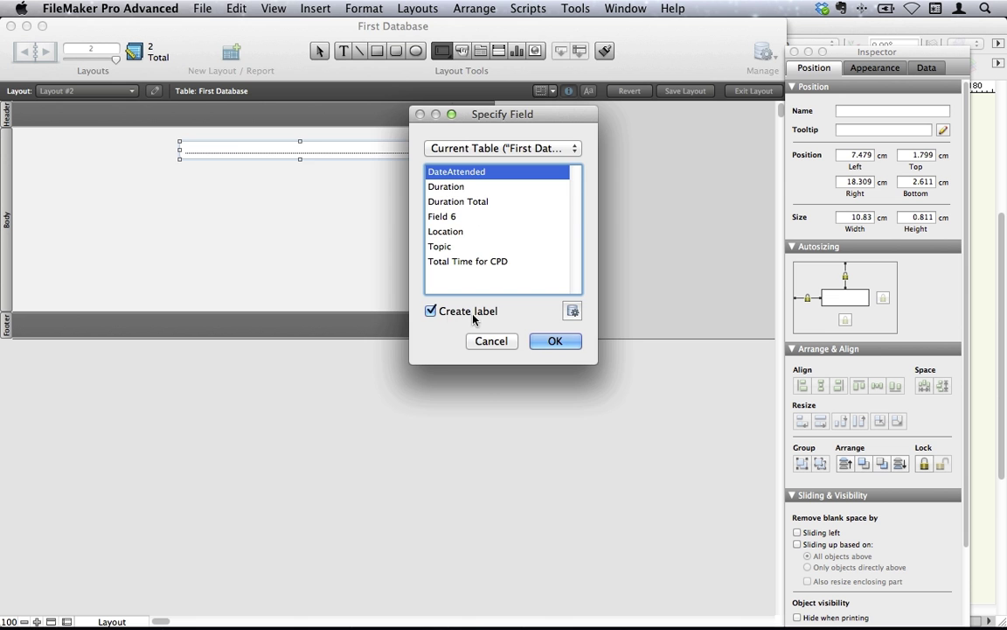
left_click(548, 339)
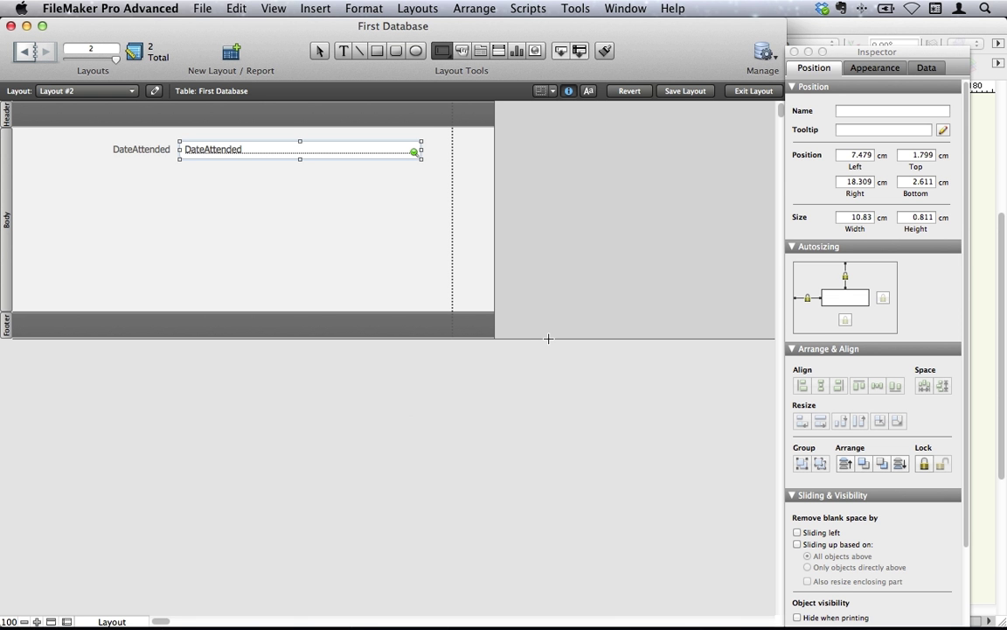
Step: Draw a drop-down list about 10.8 cm by 0.8 cm below DateAttended for the Location field, with a label
left_click(440, 52)
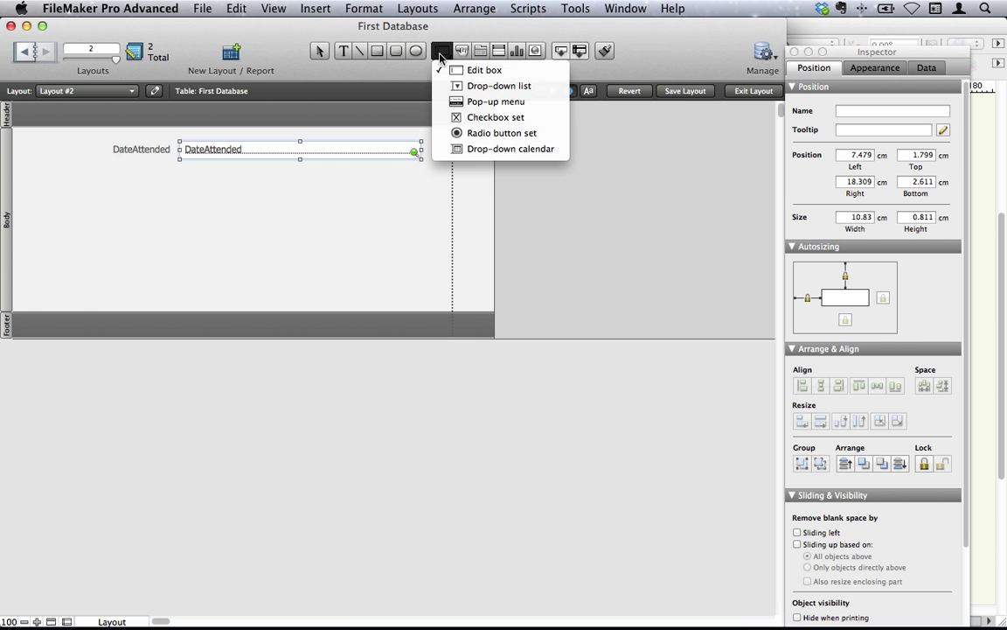
left_click(497, 86)
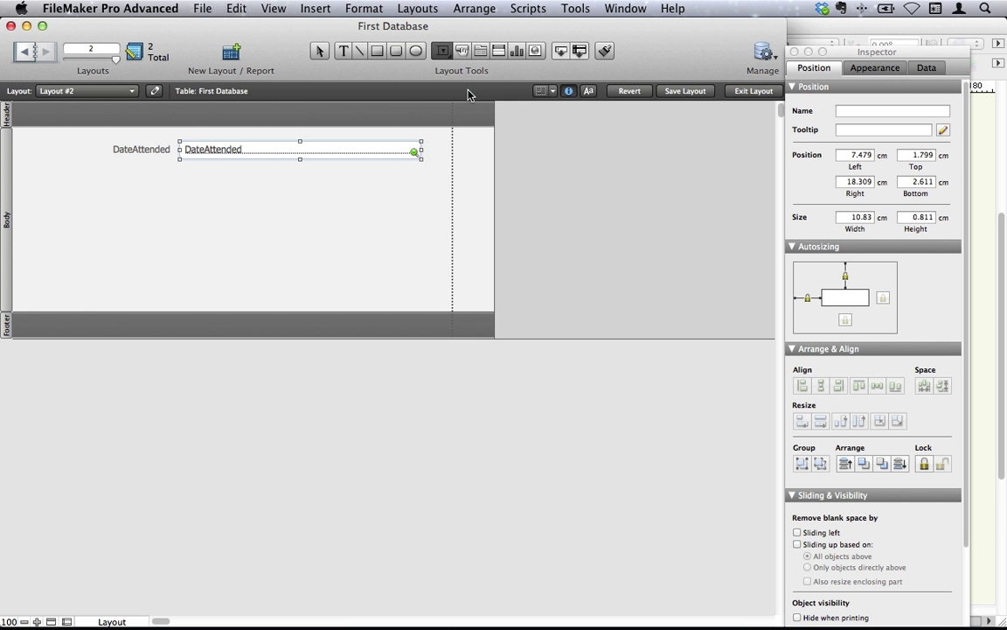
left_click_drag(181, 168, 422, 186)
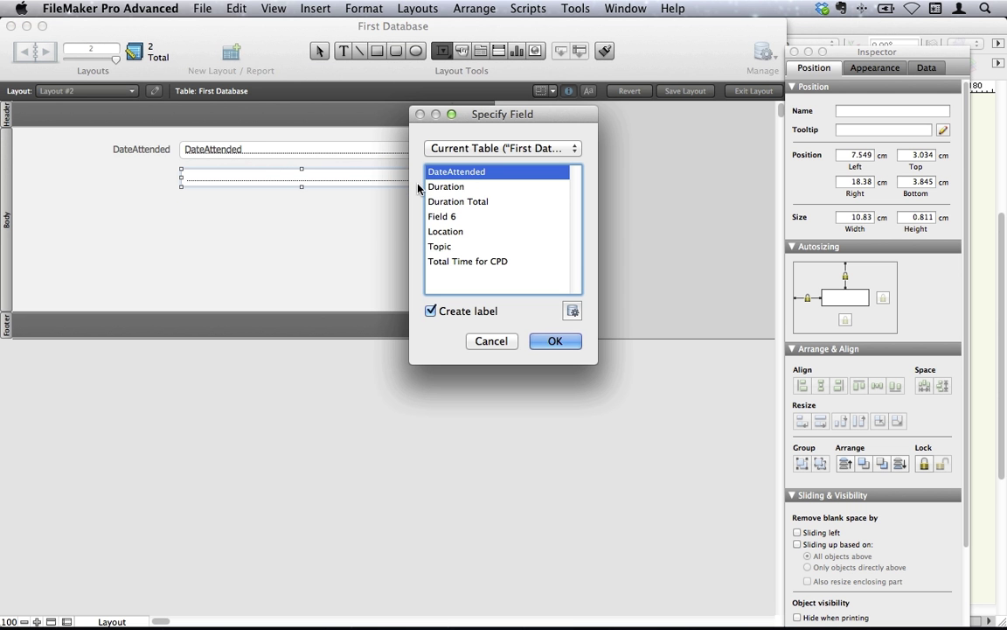
left_click(451, 187)
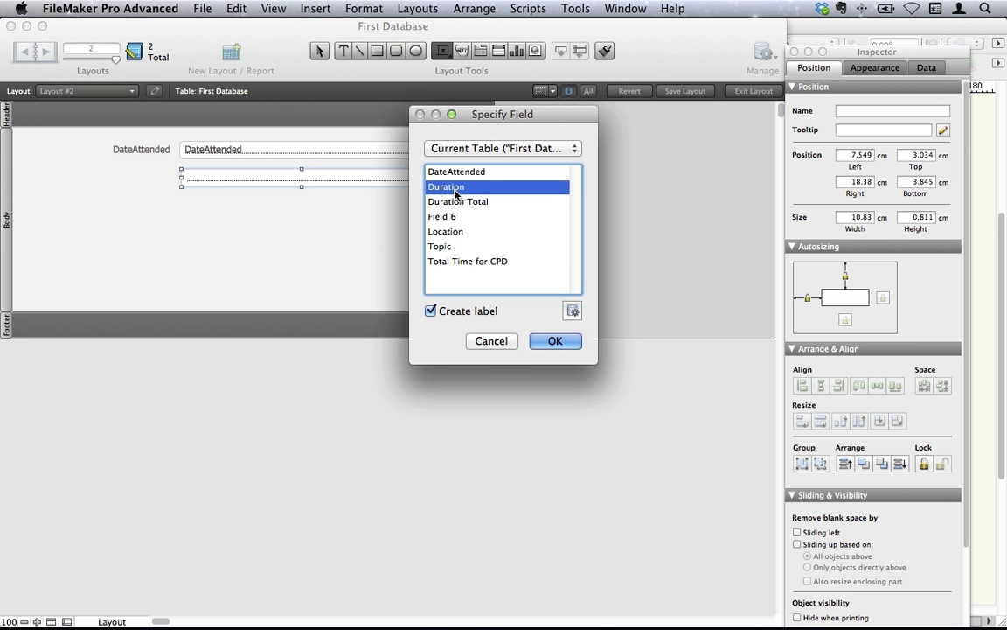
left_click(455, 230)
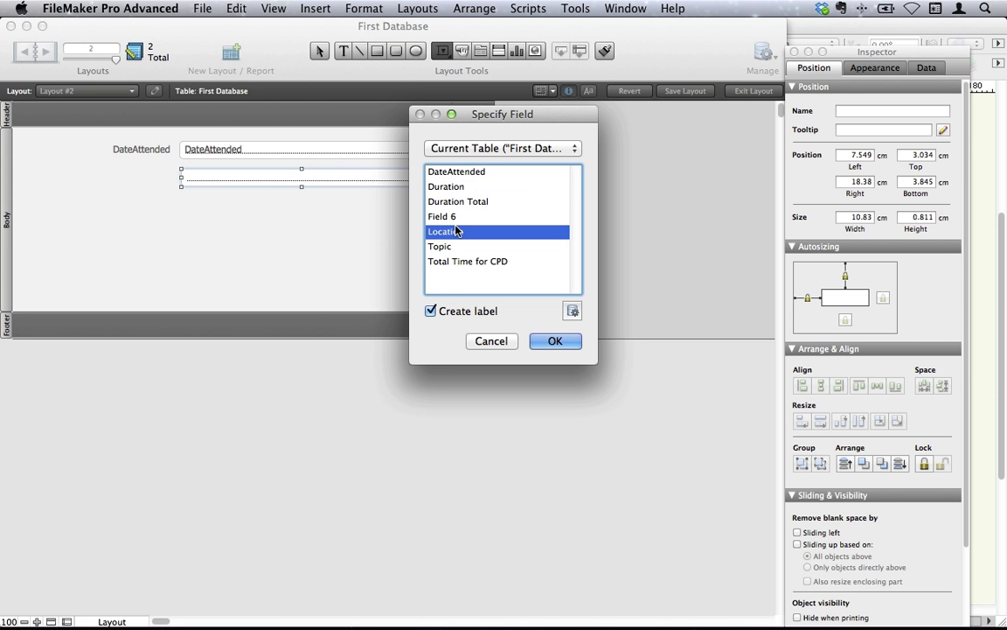
left_click(555, 341)
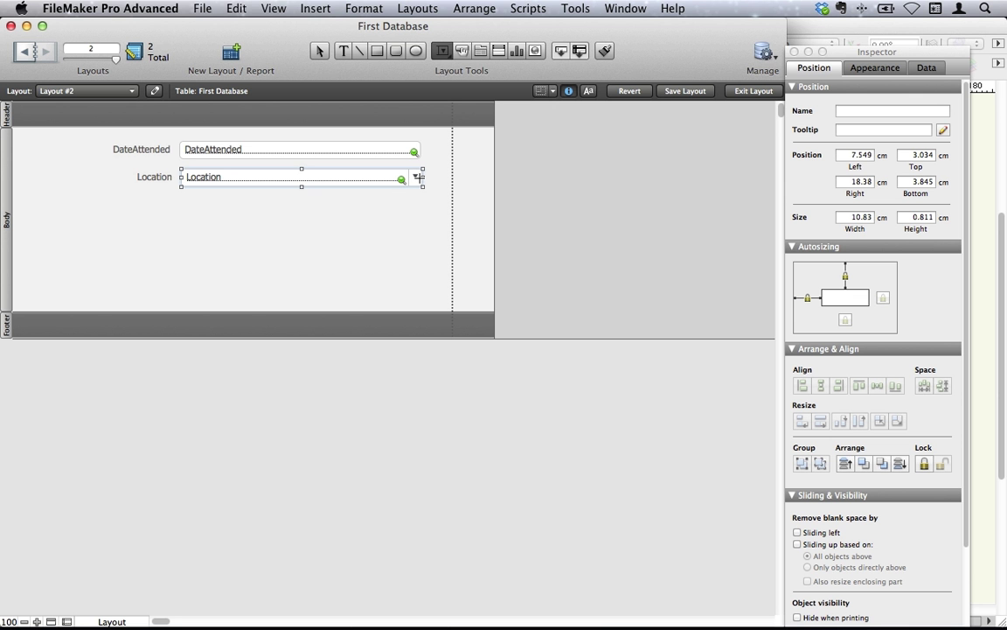
Step: Switch to Browse mode and test the Location field's drop-down list on the current record
left_click(267, 8)
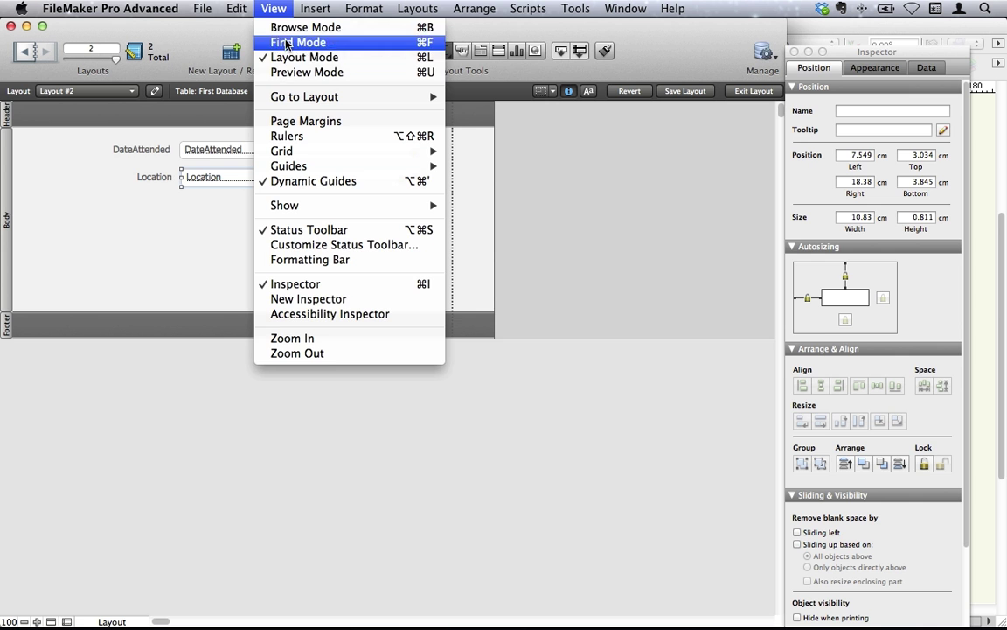
left_click(286, 34)
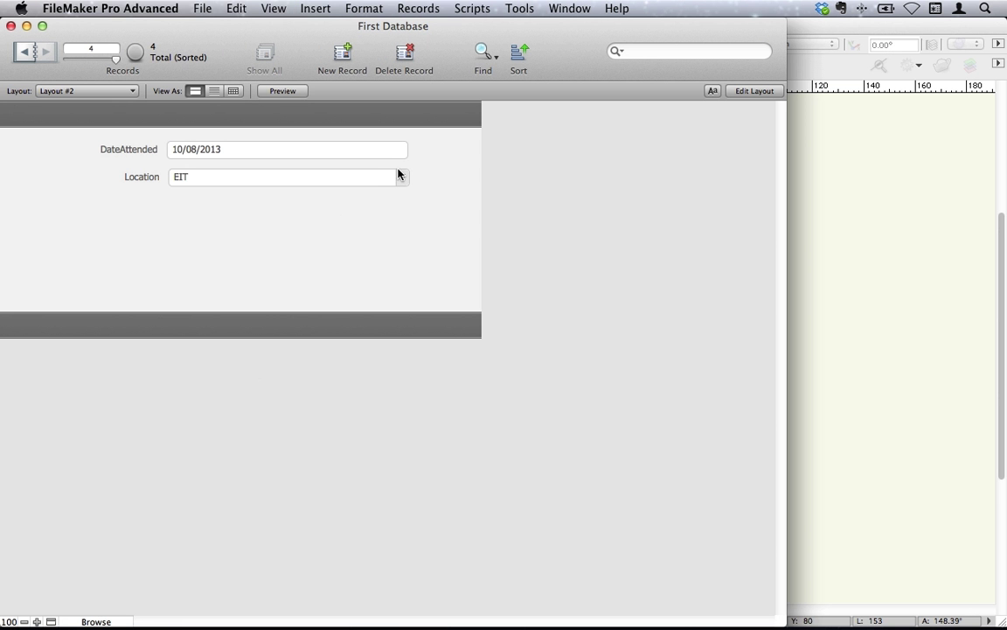
left_click(404, 178)
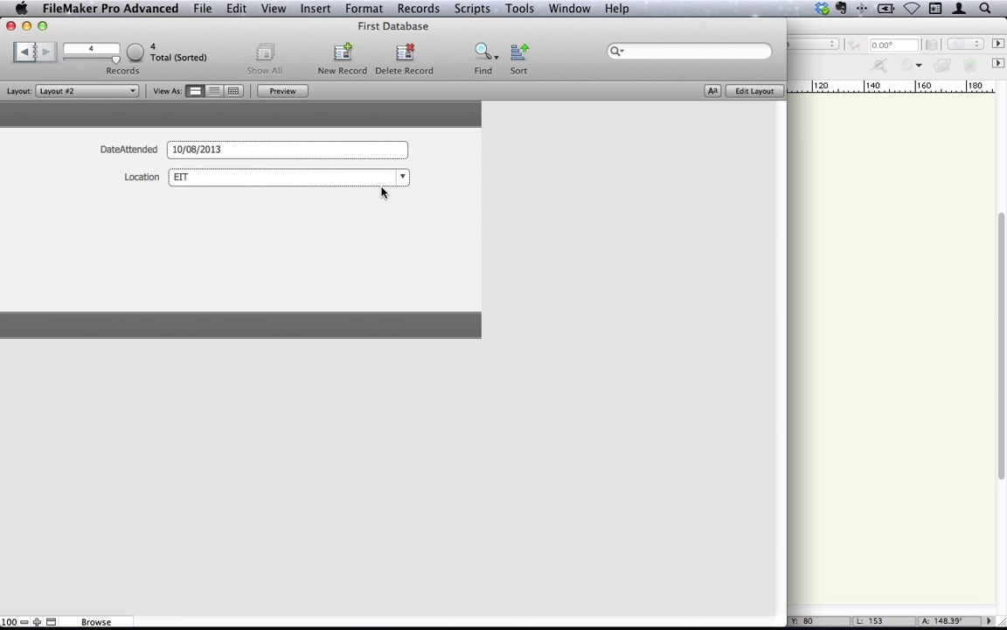
left_click(394, 179)
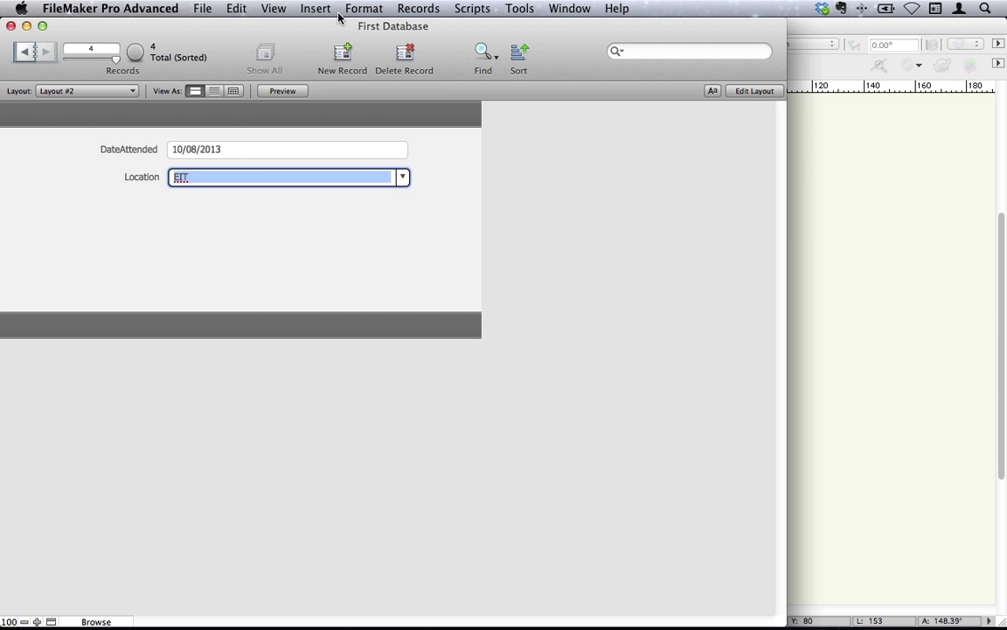
Step: Return to Layout mode and align the left edges of the DateAttended and Location fields
left_click(274, 9)
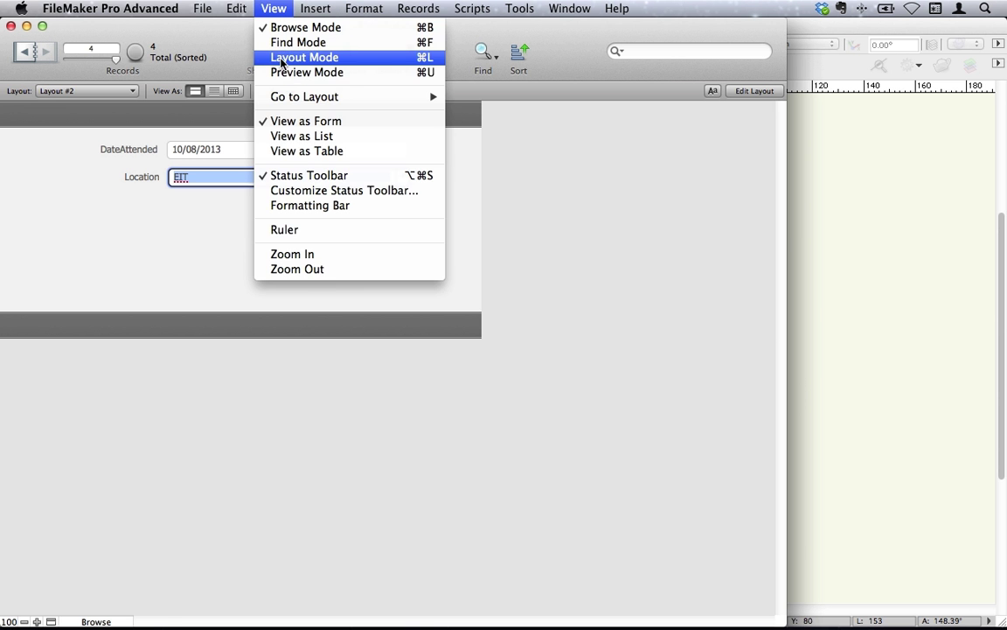
left_click(281, 58)
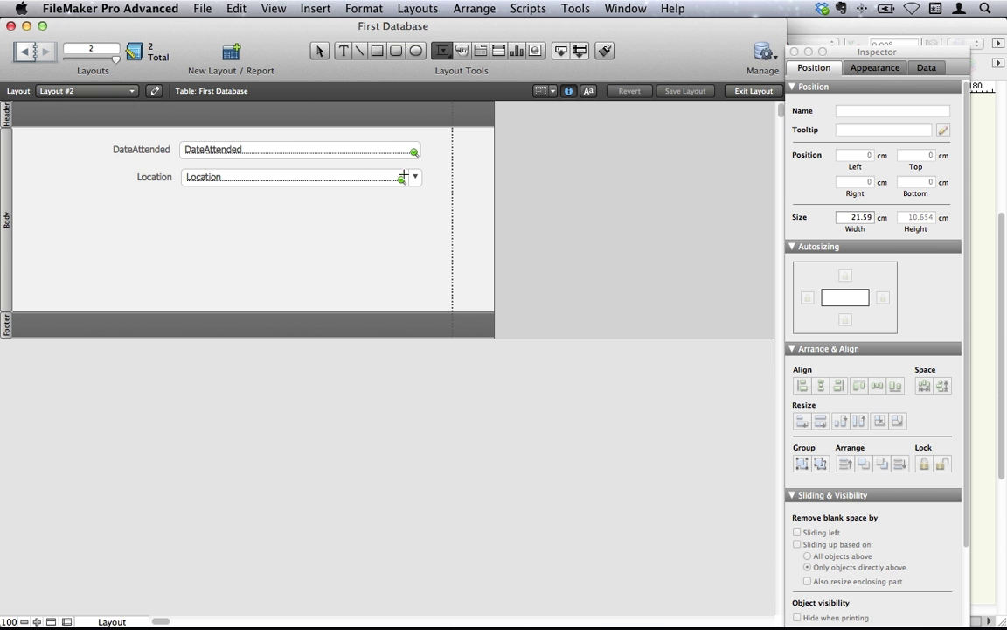
left_click(318, 51)
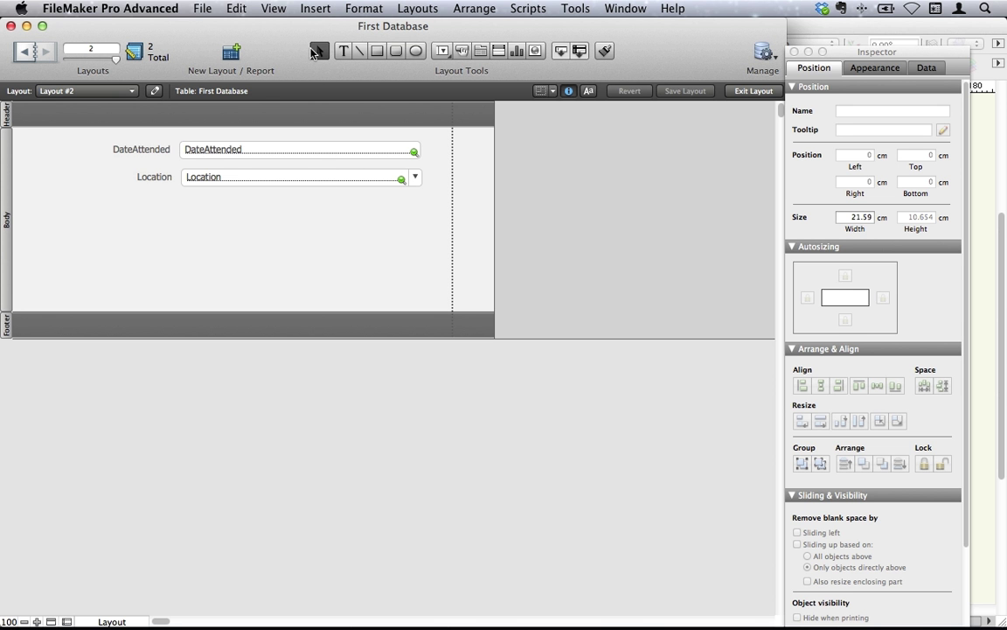
left_click(292, 175)
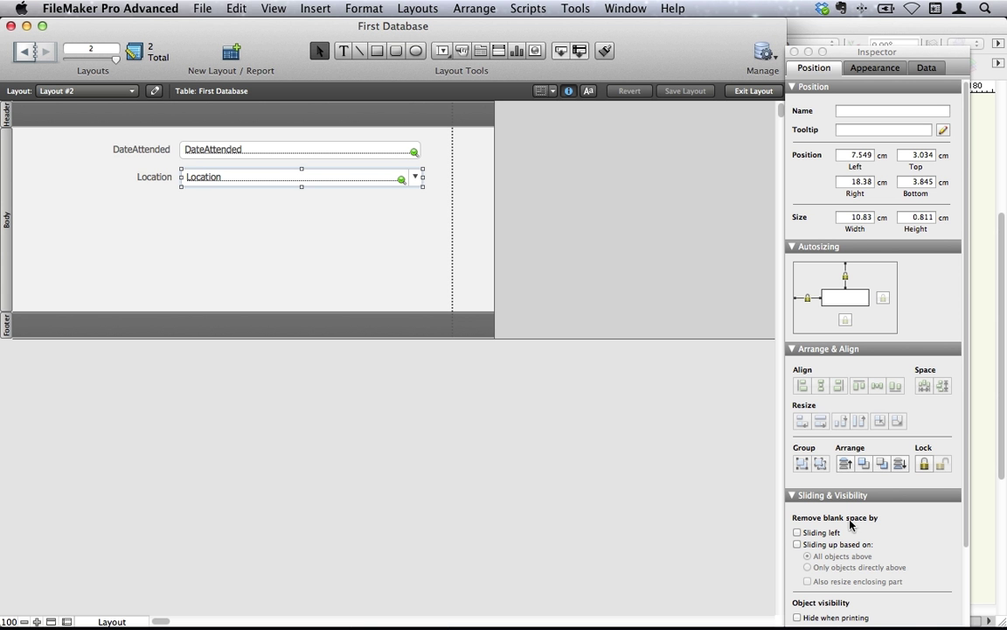
scroll(855, 498, "down", 3)
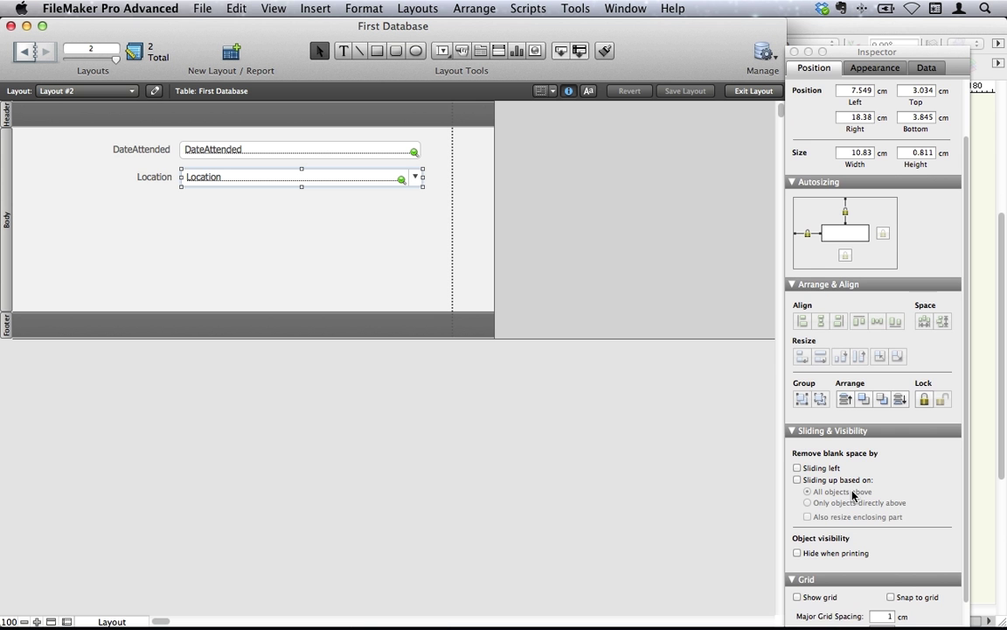
scroll(853, 495, "up", 3)
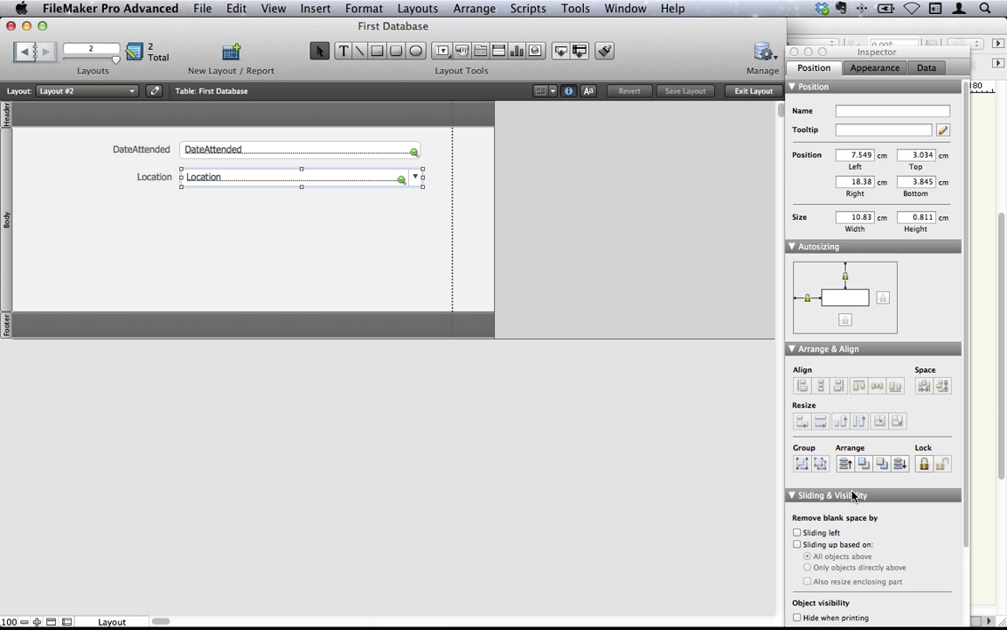
scroll(855, 495, "down", 2)
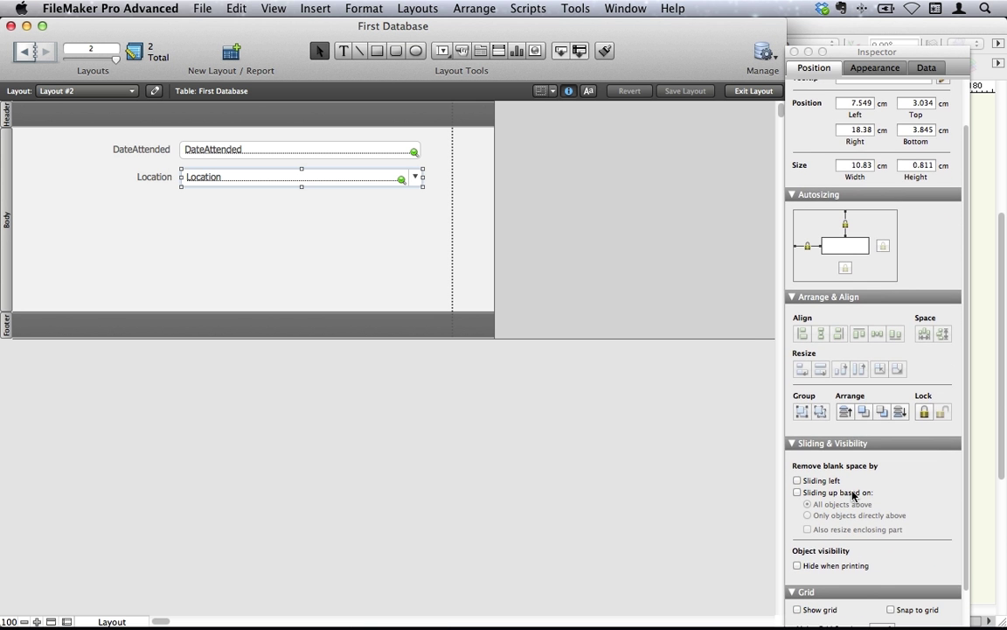
scroll(868, 244, "down", 2)
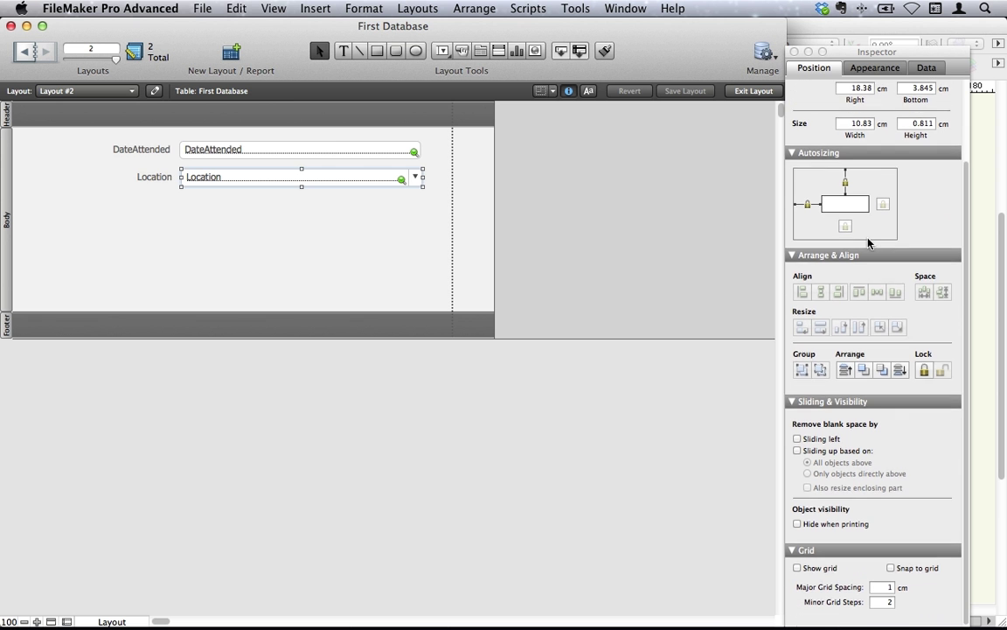
left_click(232, 157, "shift")
left_click(805, 295)
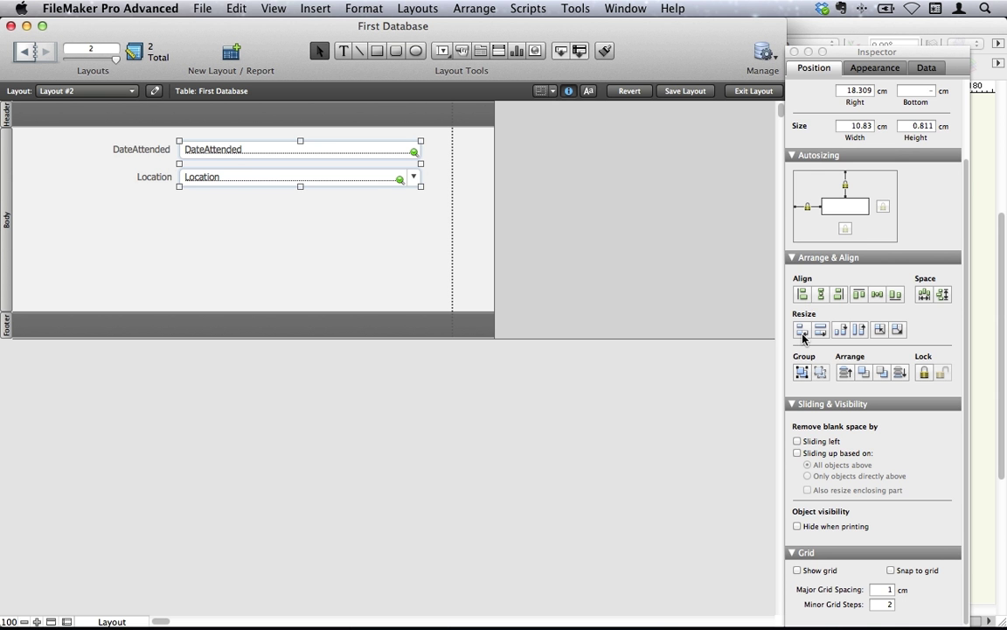
Step: Fill the selected DateAttended and Location fields with a solid light grey
scroll(803, 339, "down", 1)
scroll(803, 338, "up", 5)
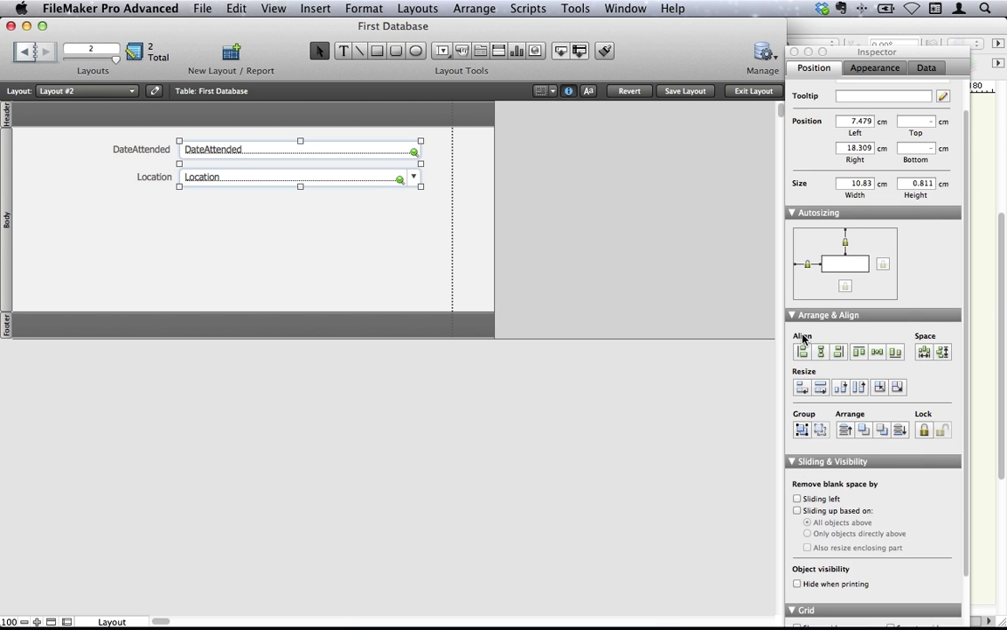
scroll(854, 112, "down", 1)
left_click(874, 69)
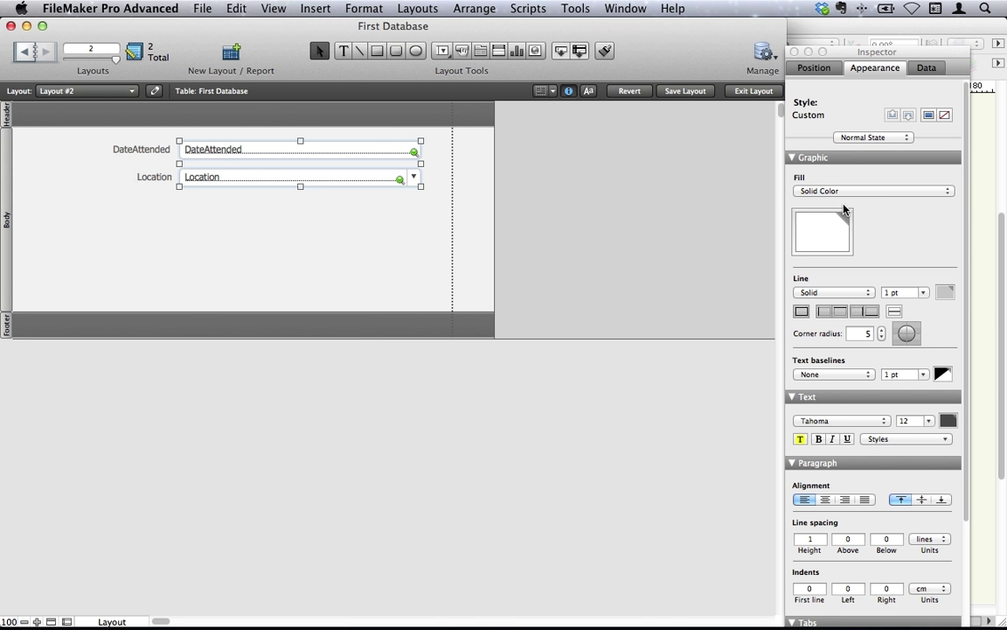
left_click(830, 226)
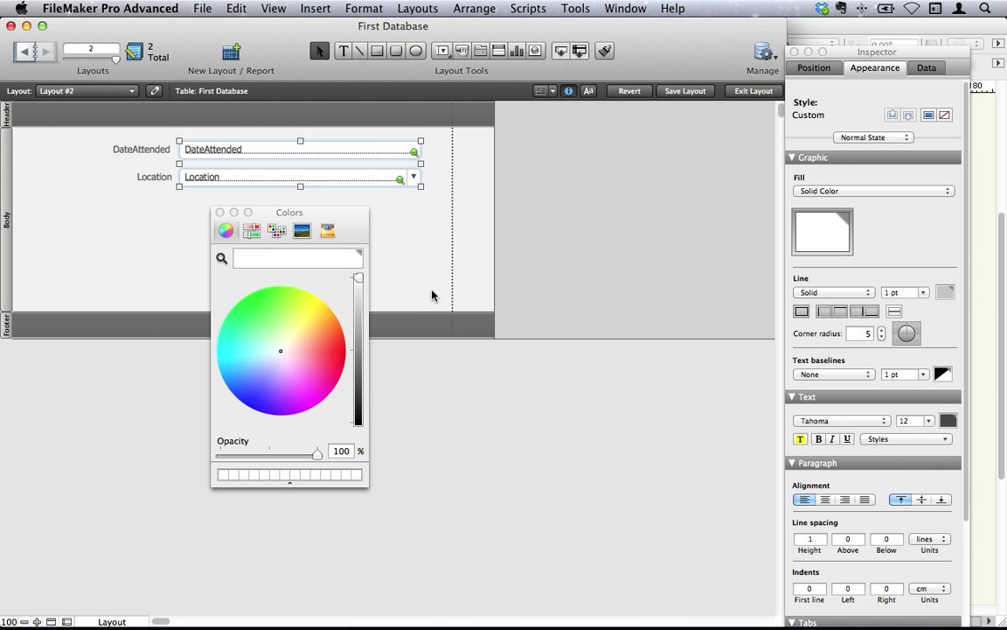
left_click_drag(359, 302, 359, 331)
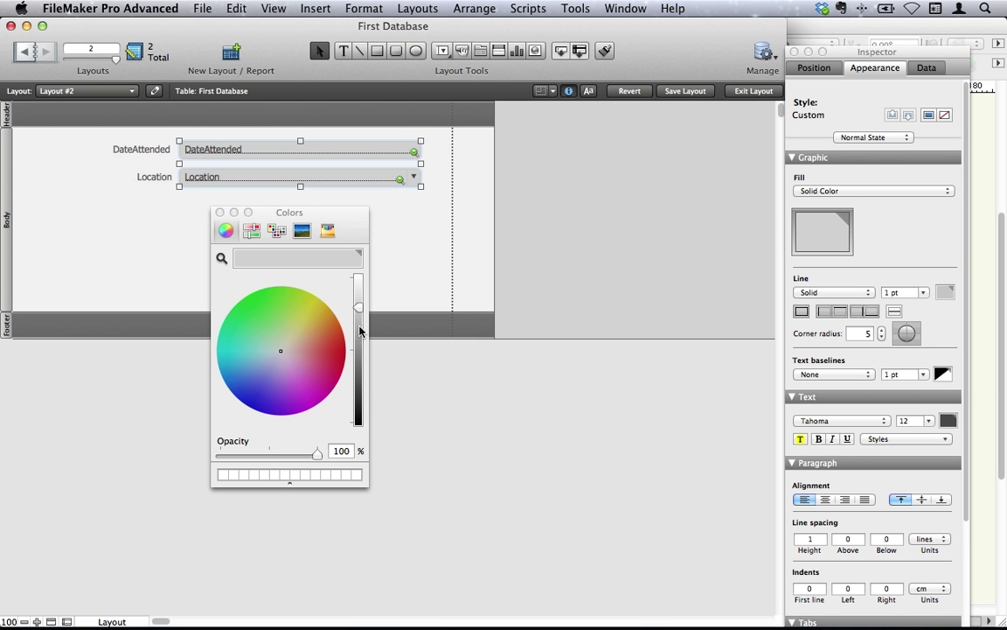
Step: Give both fields a solid 2 pt black outline and deselect them
left_click(854, 295)
left_click(854, 294)
left_click(903, 293)
left_click(906, 330)
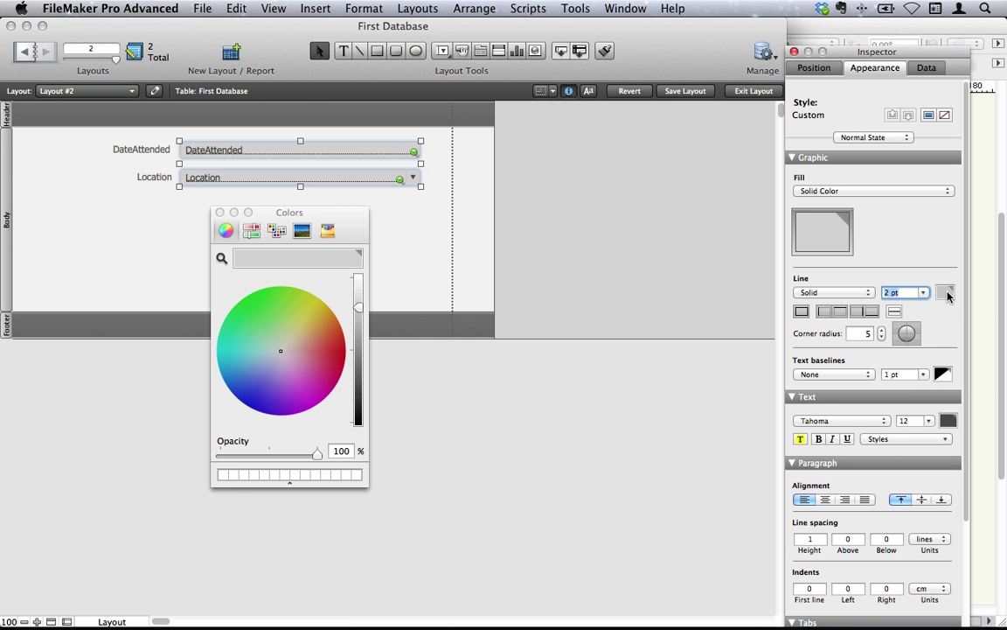
left_click(945, 292)
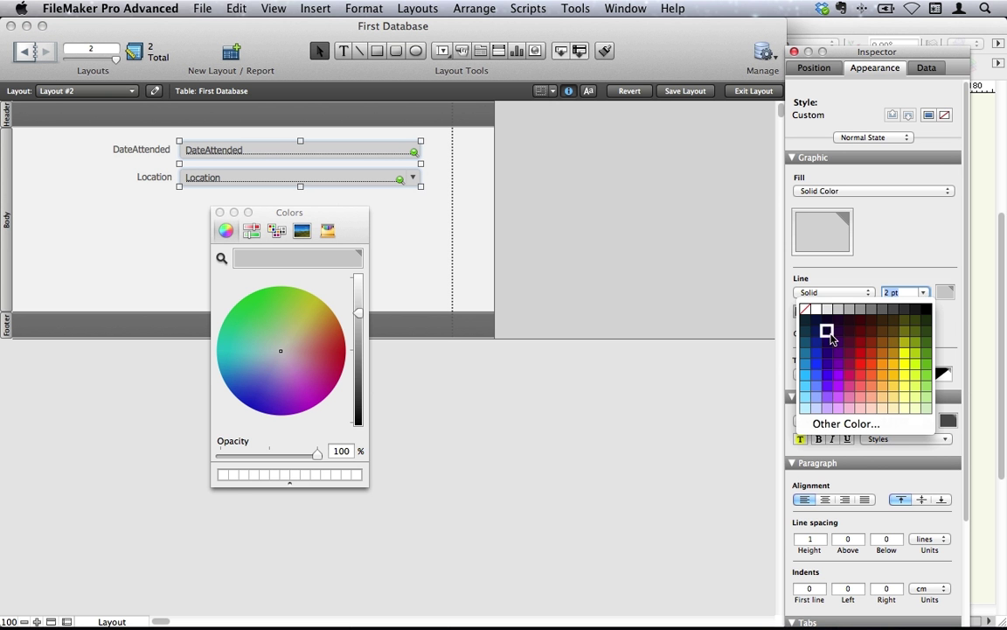
left_click(926, 309)
left_click(418, 271)
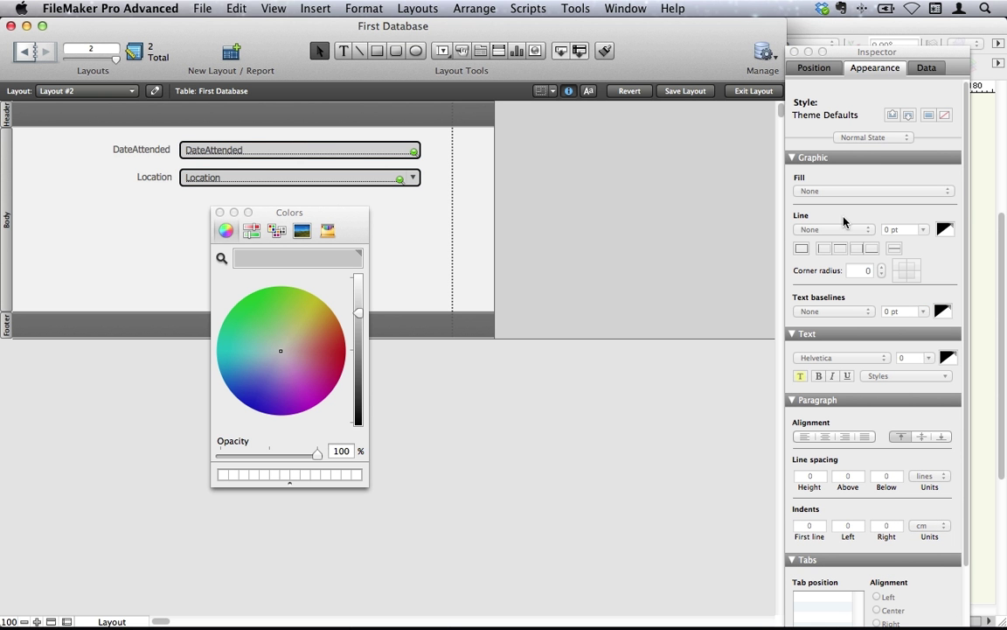
Step: Allow editing of the value list for the Location drop-down list and close the Colors window
left_click(930, 68)
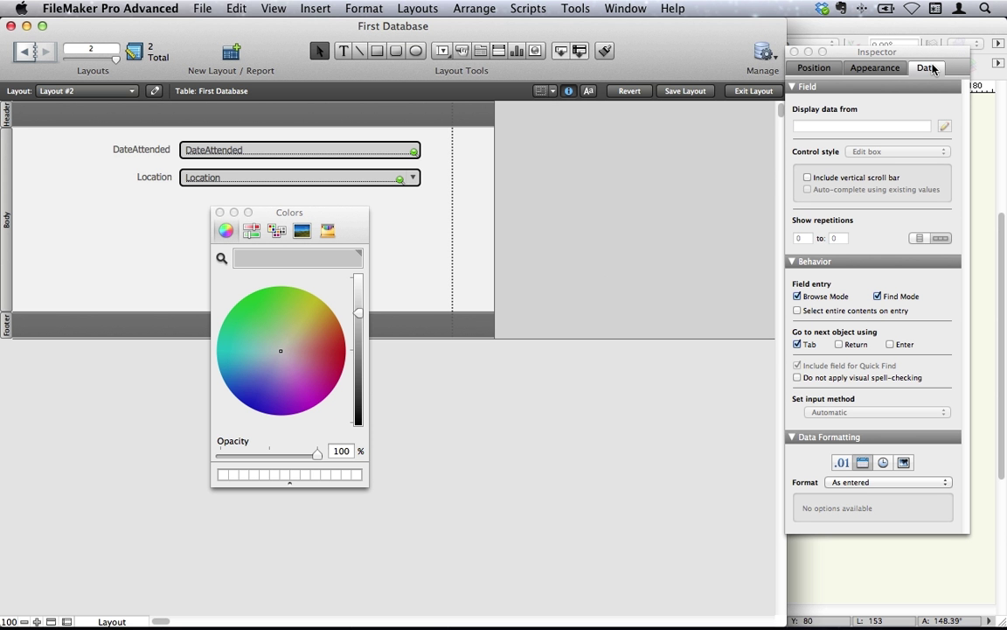
left_click(330, 175)
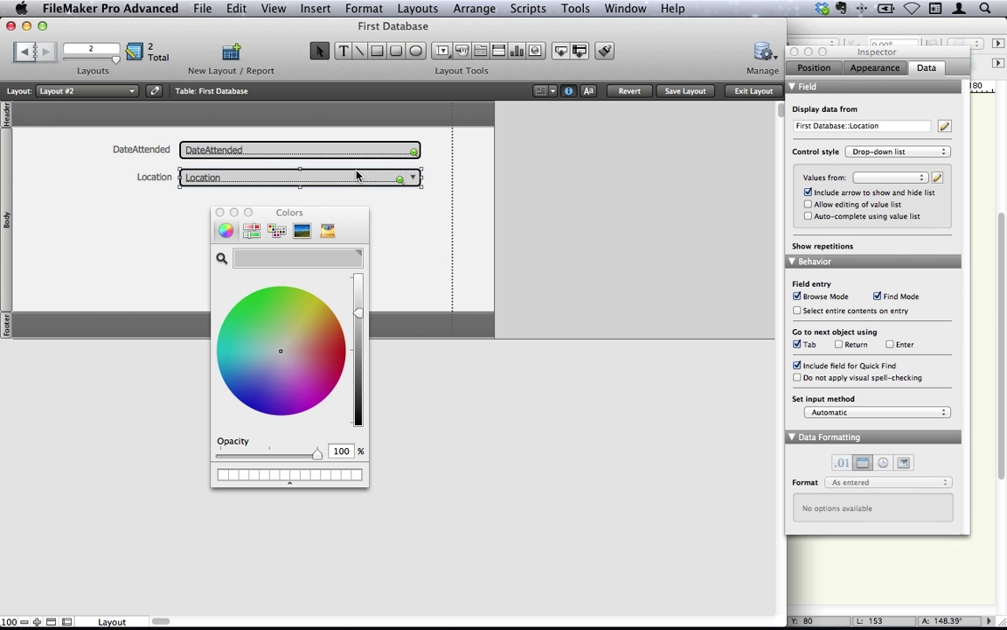
left_click(921, 180)
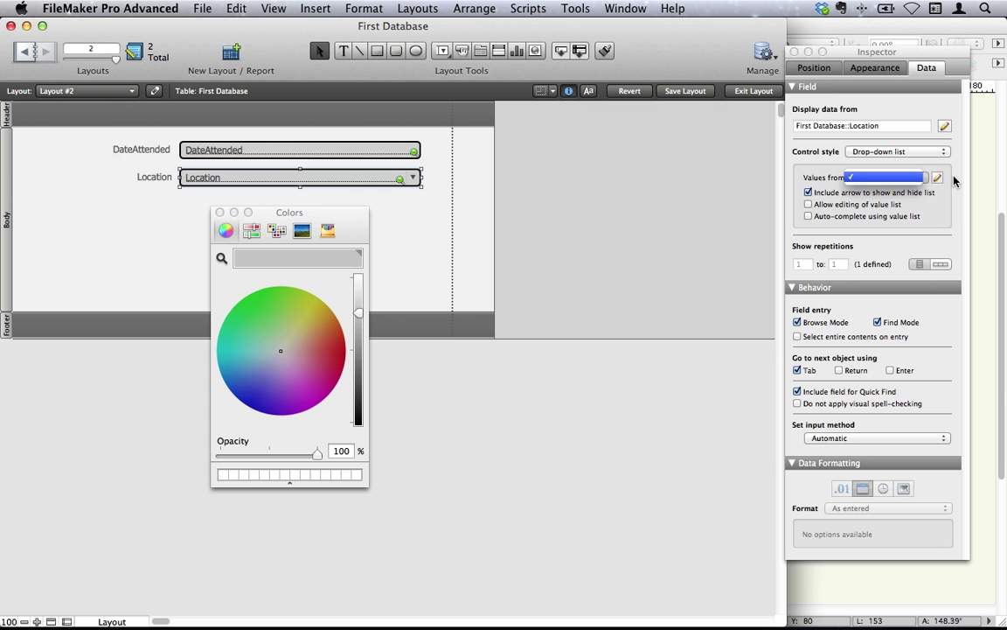
left_click(910, 178)
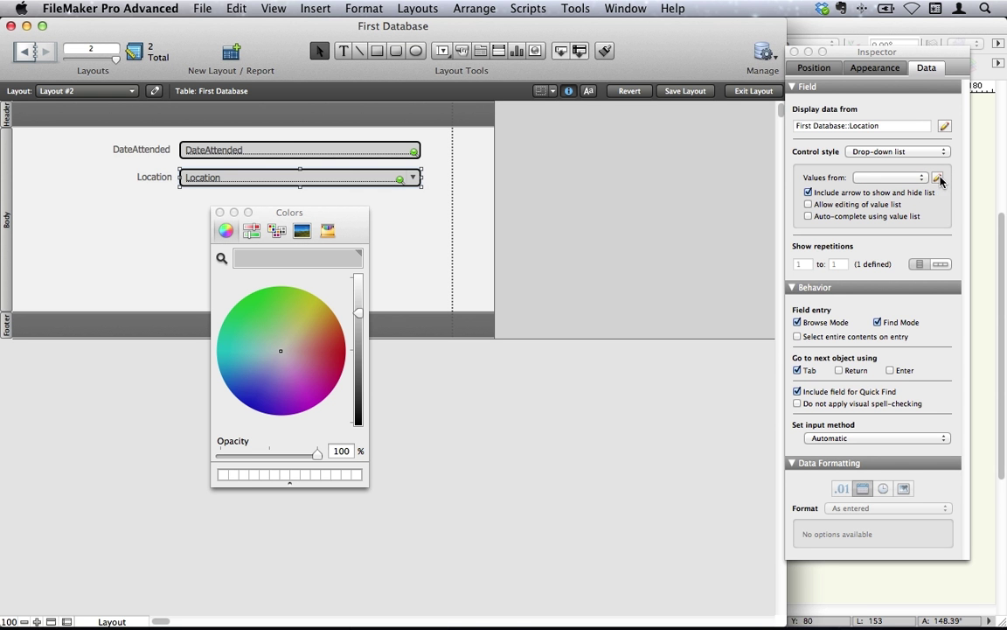
left_click(841, 204)
left_click(219, 212)
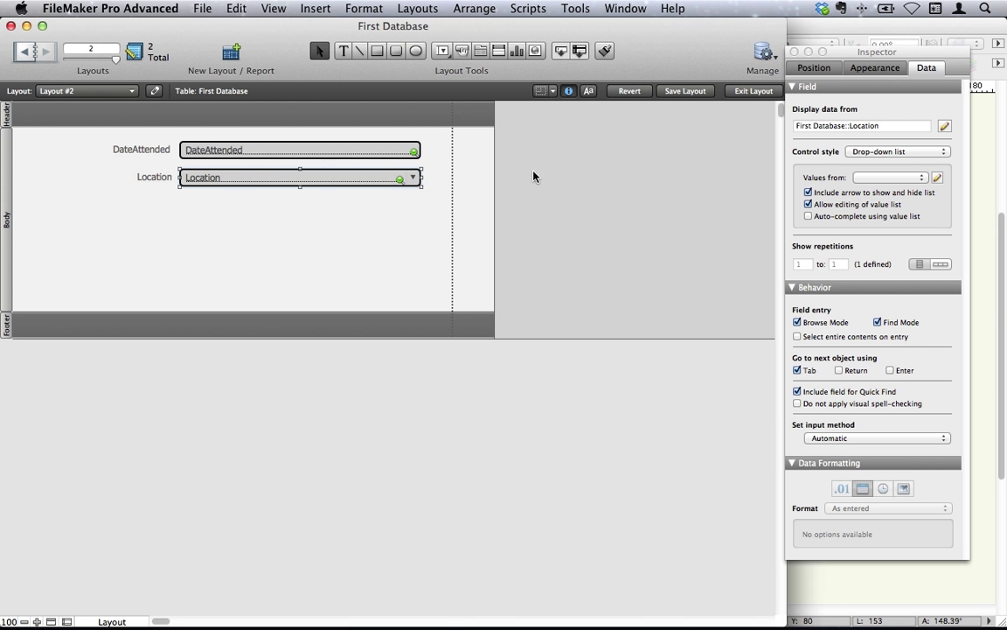
Step: Create a new value list named "Location Value List" for the Location field
left_click(925, 179)
left_click(936, 179)
left_click(937, 180)
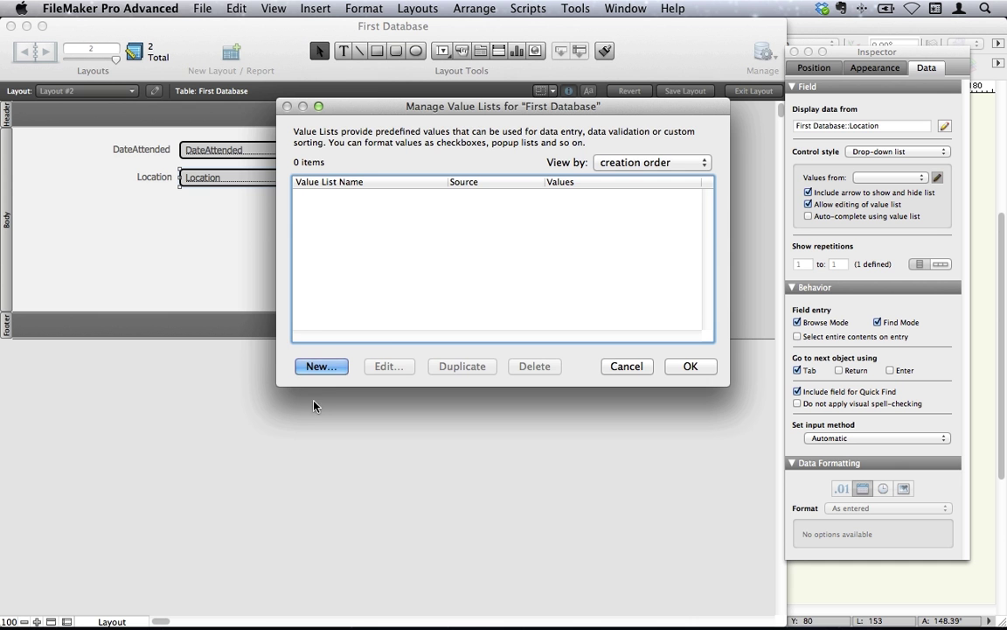
left_click(321, 367)
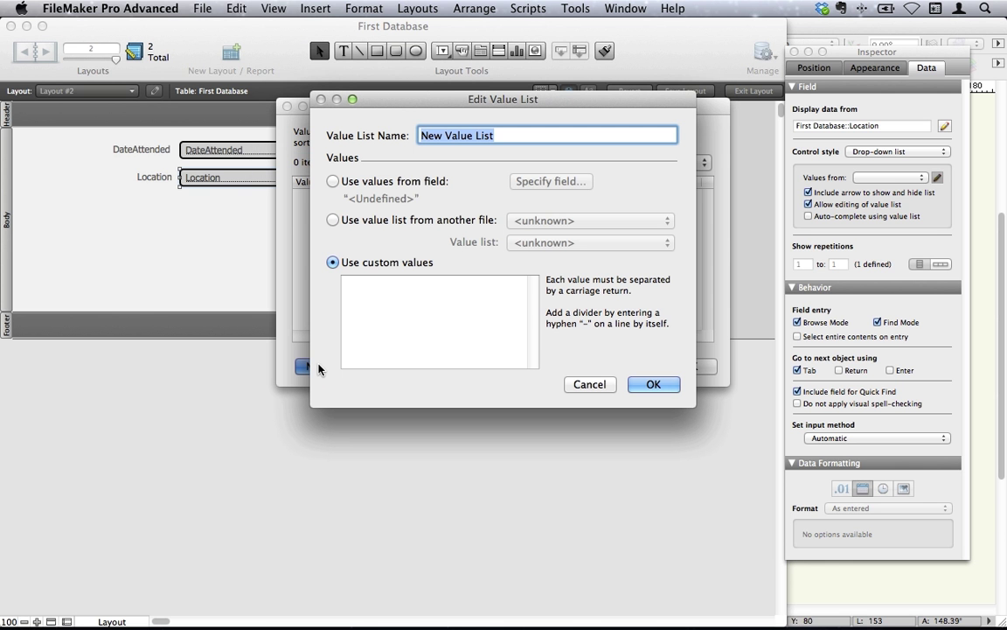
type("L")
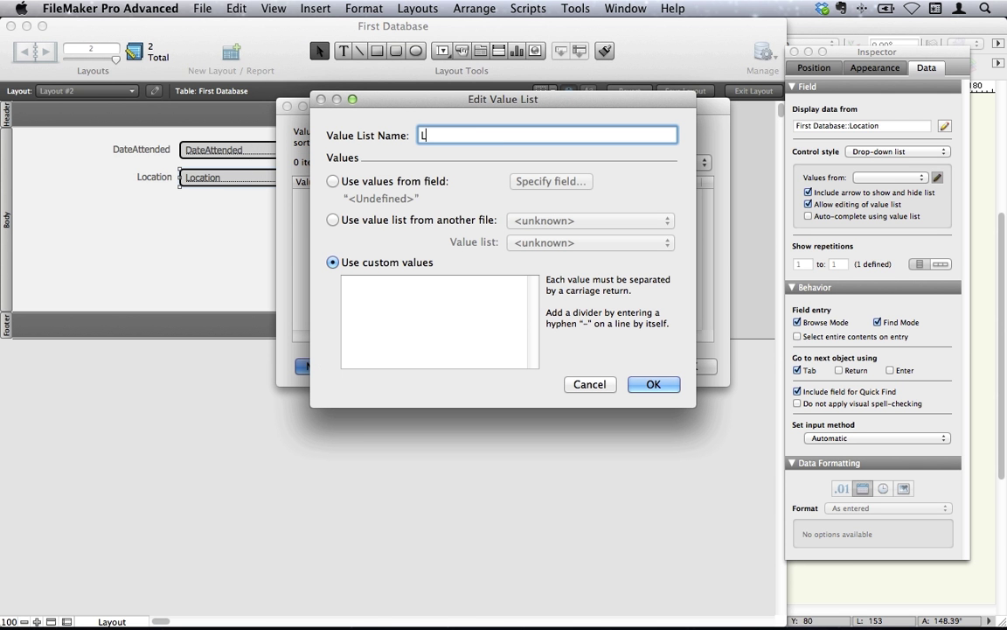
type("ocation Value List")
Step: Enter the custom values Office and EIT on separate lines, and save the value list for the Location field
left_click(468, 312)
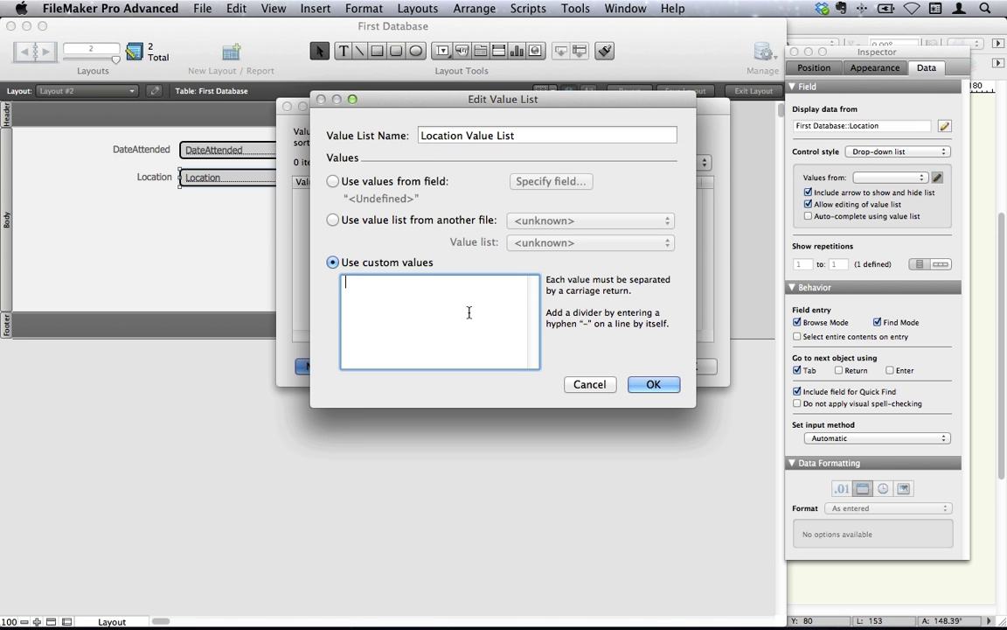
type("Office")
key("Return")
type("EIT")
key("Return")
type("RIBA")
key("BackSpace")
key("BackSpace")
key("BackSpace")
key("BackSpace")
left_click(651, 385)
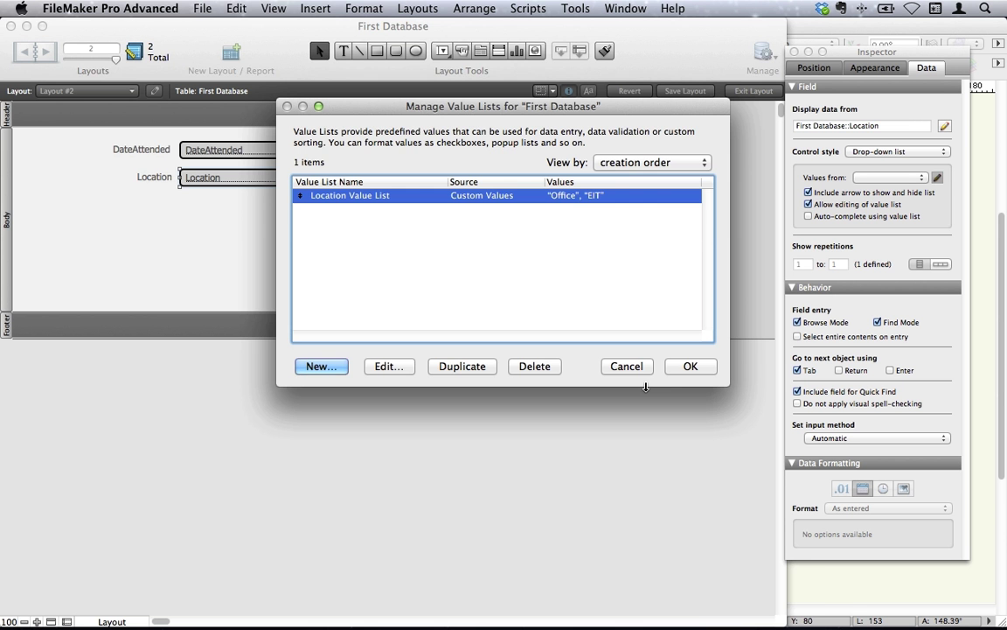
left_click(669, 370)
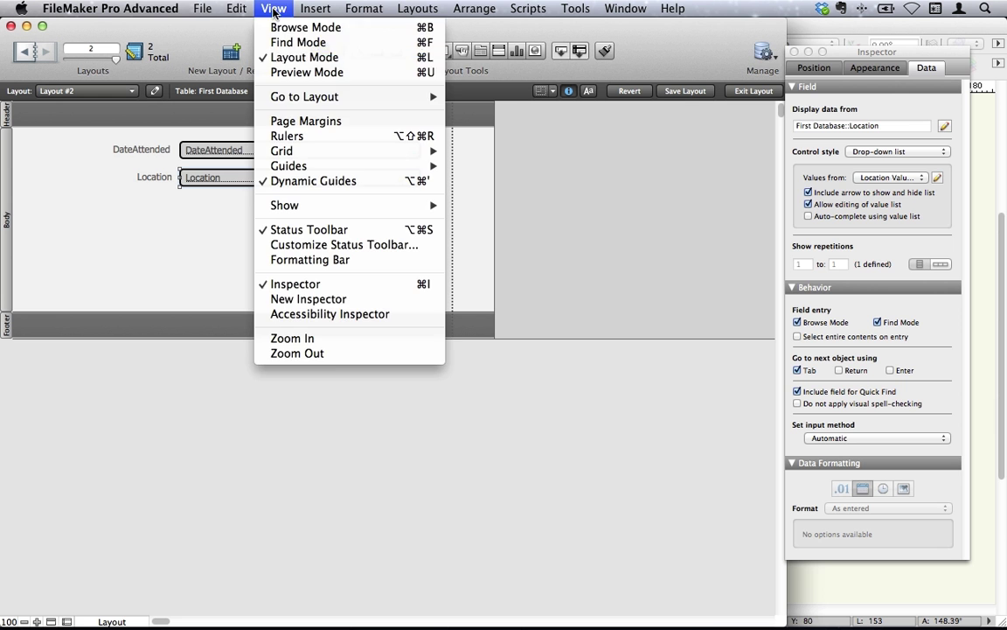
Step: Switch to Browse mode and test the Location drop-down list by choosing Office, followed by EIT
left_click(266, 9)
left_click(288, 27)
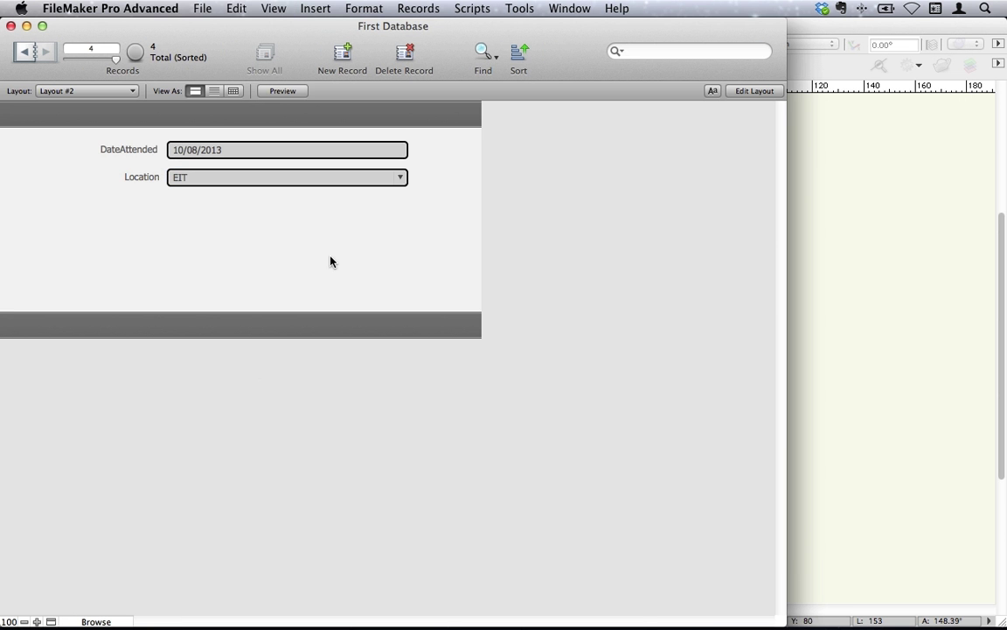
left_click(233, 151)
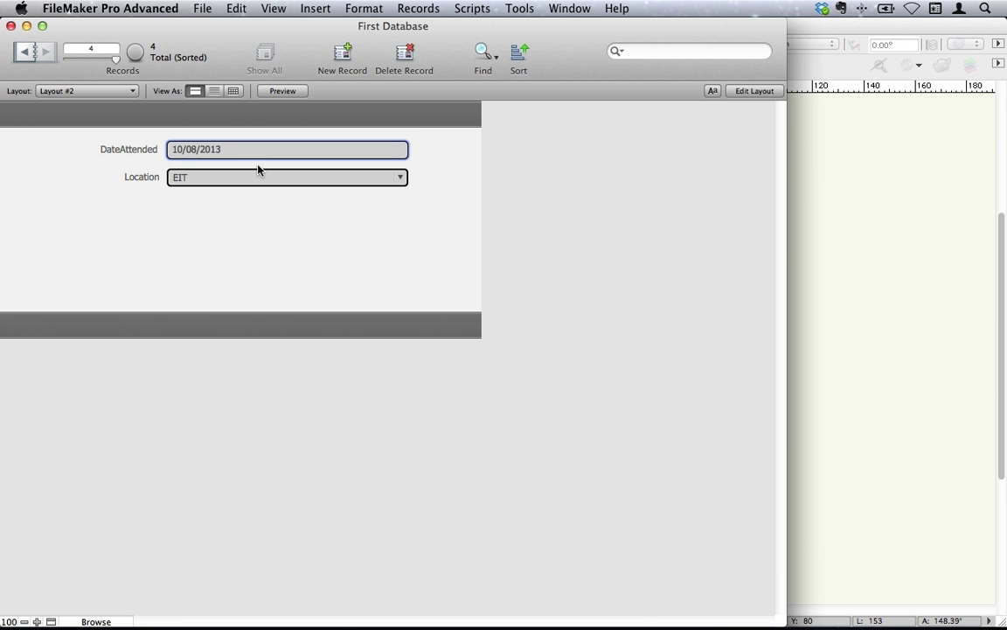
left_click(257, 174)
left_click(402, 178)
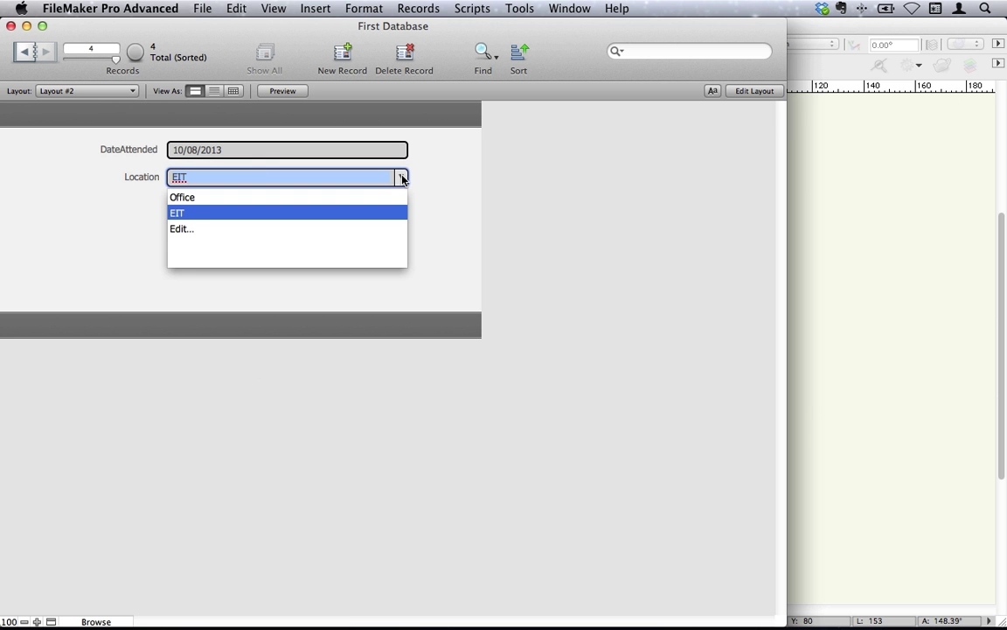
left_click(192, 200)
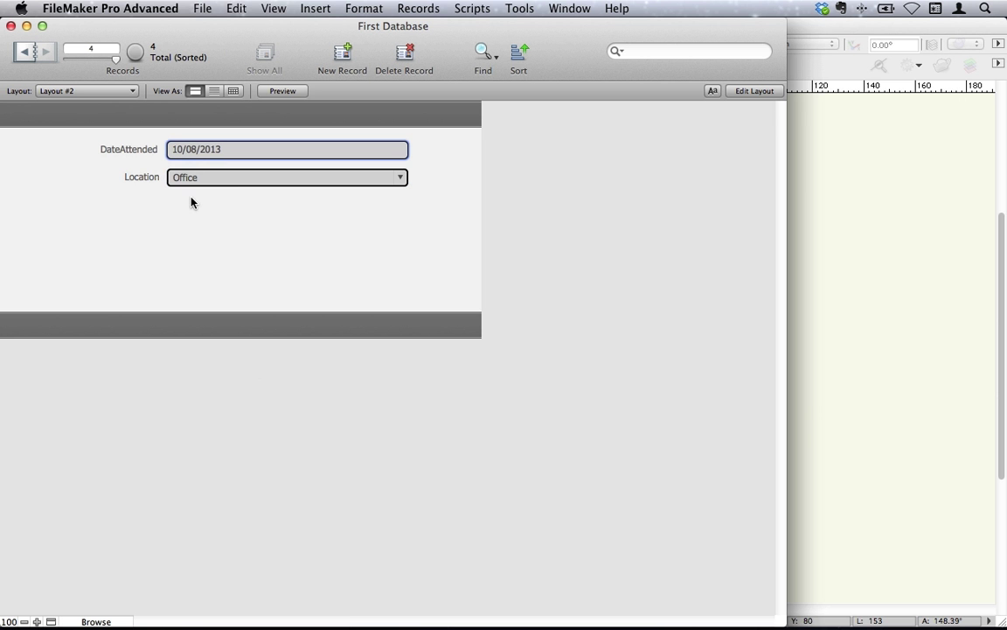
left_click(401, 178)
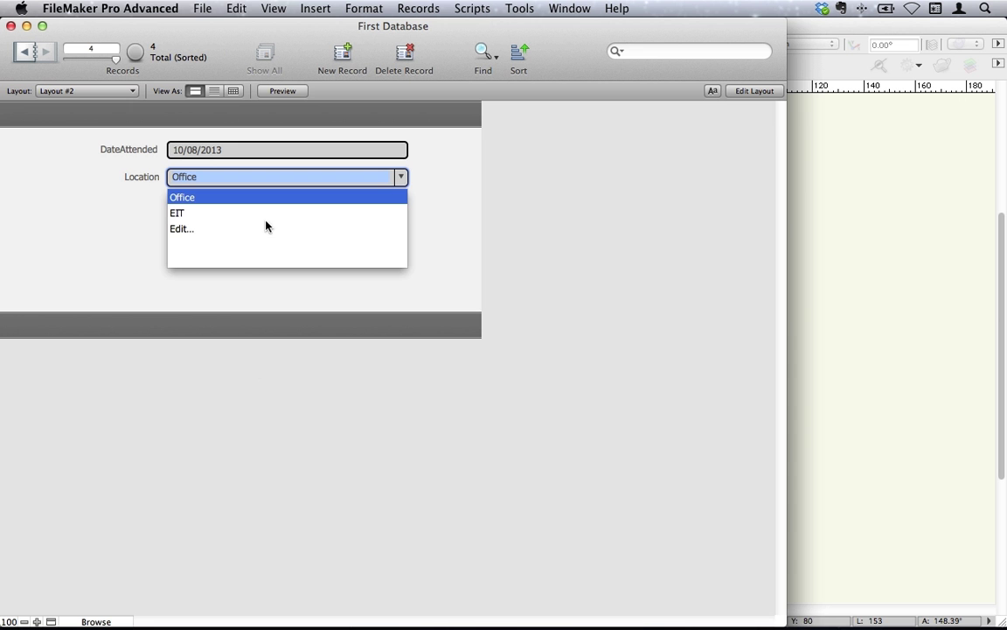
left_click(192, 216)
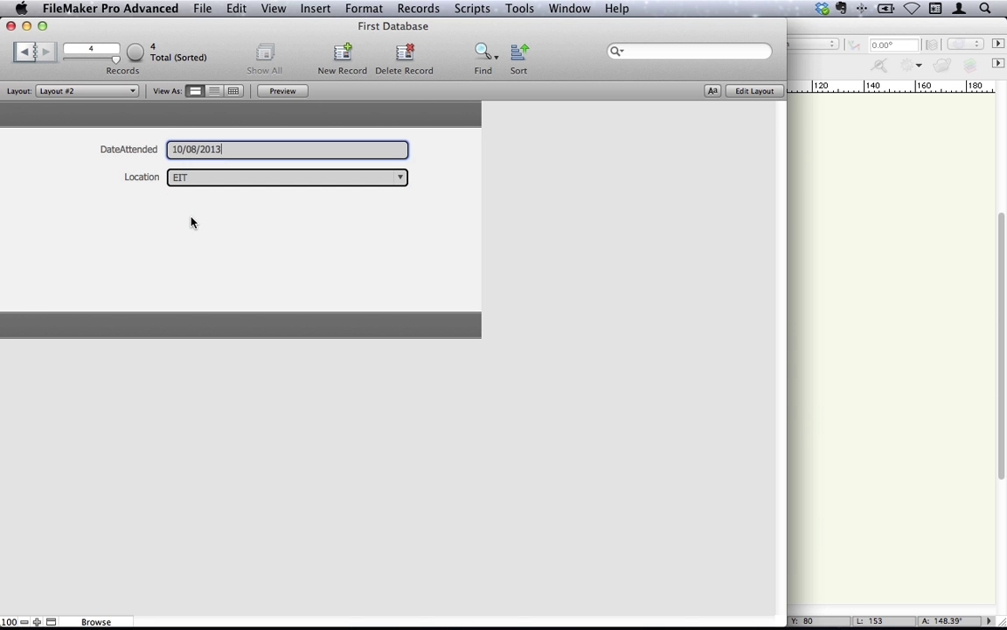
Step: Add the value Online on a new line of the Location value list through the drop-down's edit option, and save it
left_click(402, 177)
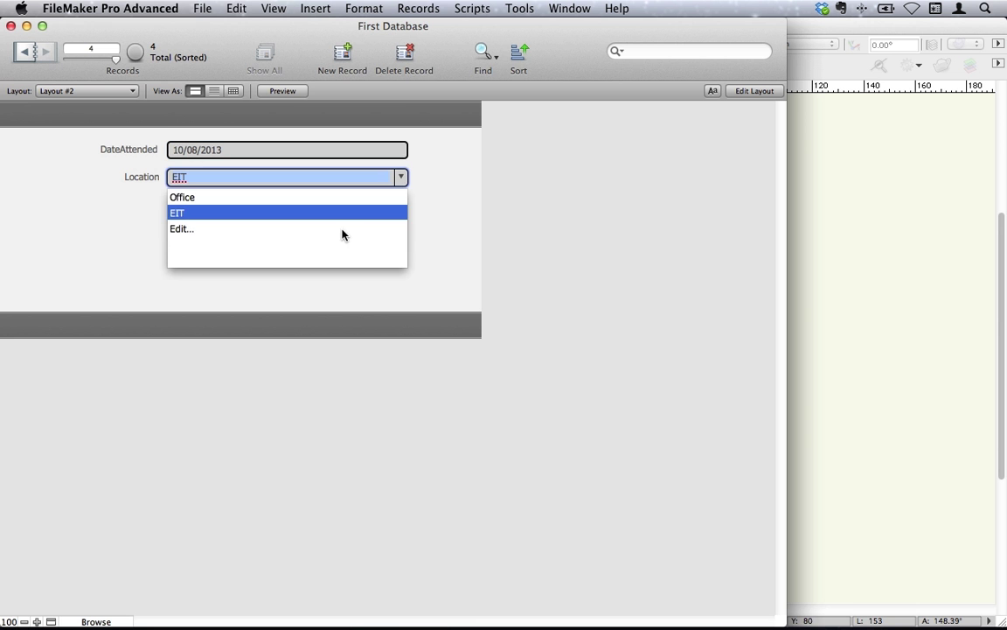
left_click(181, 231)
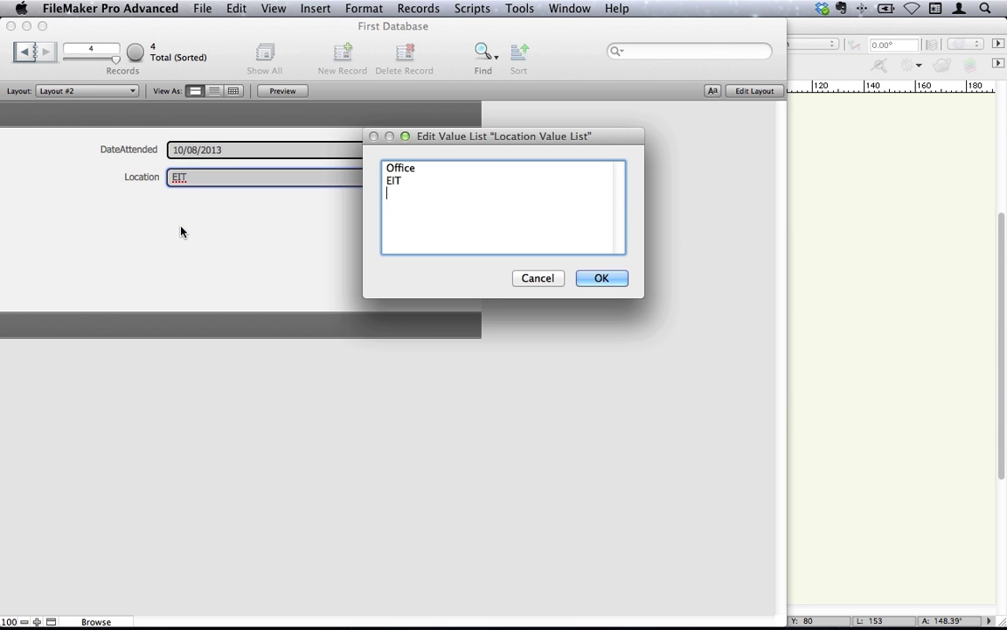
key("Return")
type("ONine")
key("BackSpace")
key("BackSpace")
key("BackSpace")
key("BackSpace")
type("nline")
key("Return")
key("BackSpace")
left_click(588, 280)
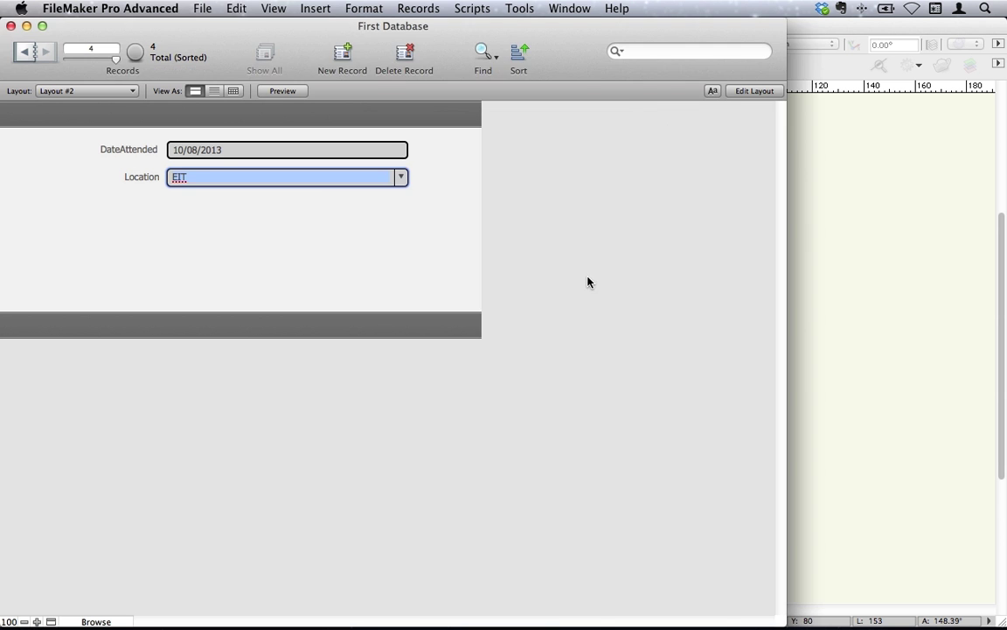
Step: Test the Location drop-down list by choosing Office, followed by Online, and return to Layout mode
left_click(402, 180)
left_click(203, 198)
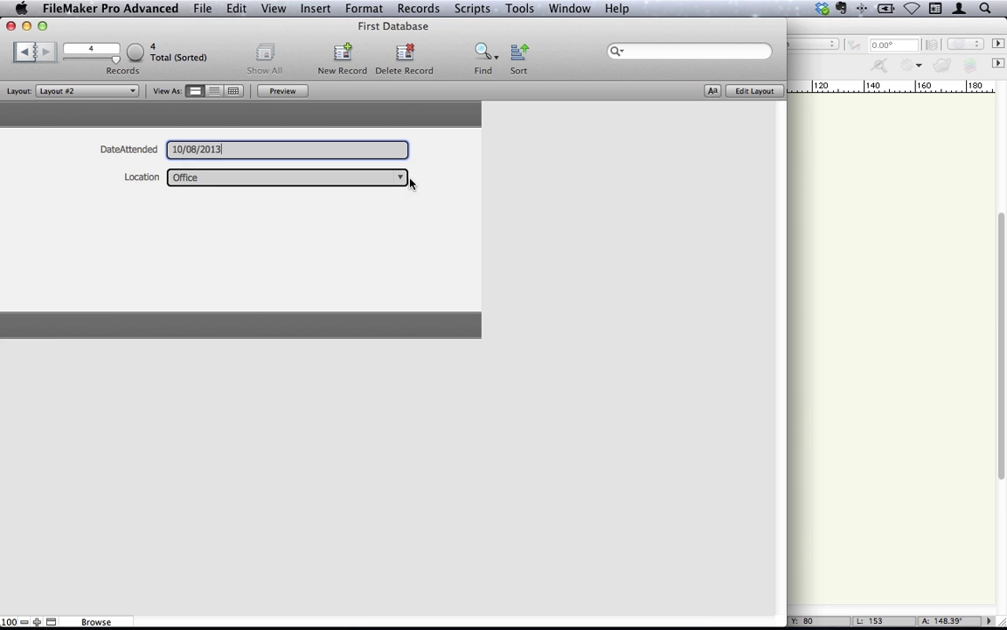
left_click(404, 178)
left_click(184, 229)
left_click(268, 9)
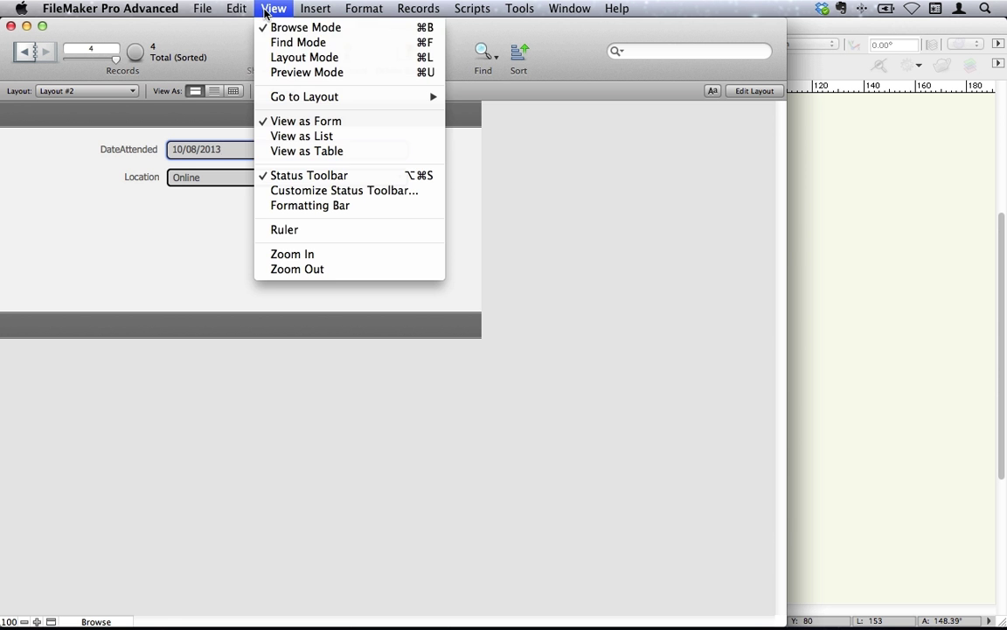
left_click(264, 58)
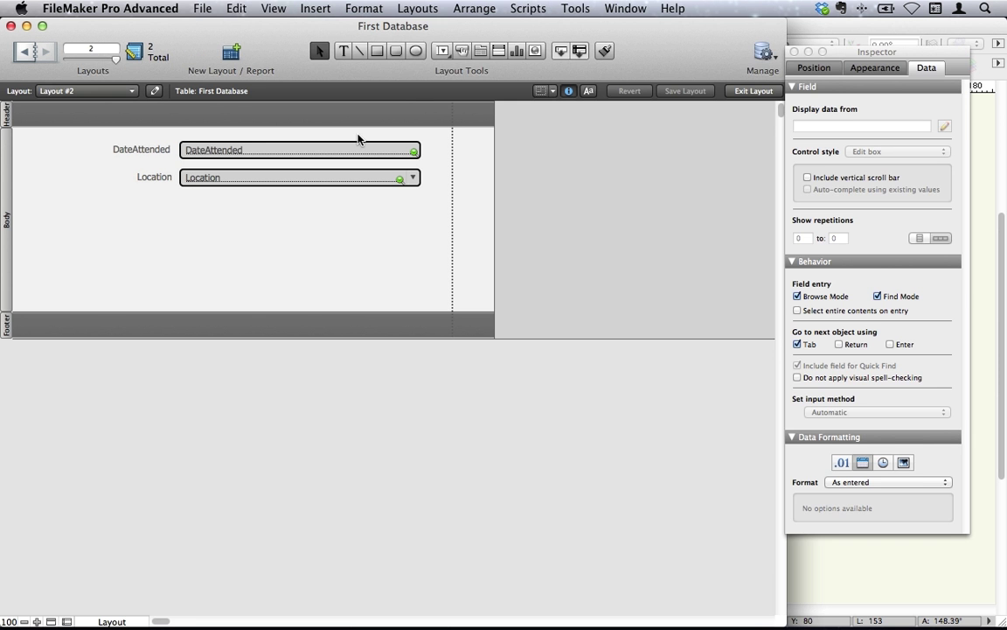
left_click(443, 53)
left_click(444, 54)
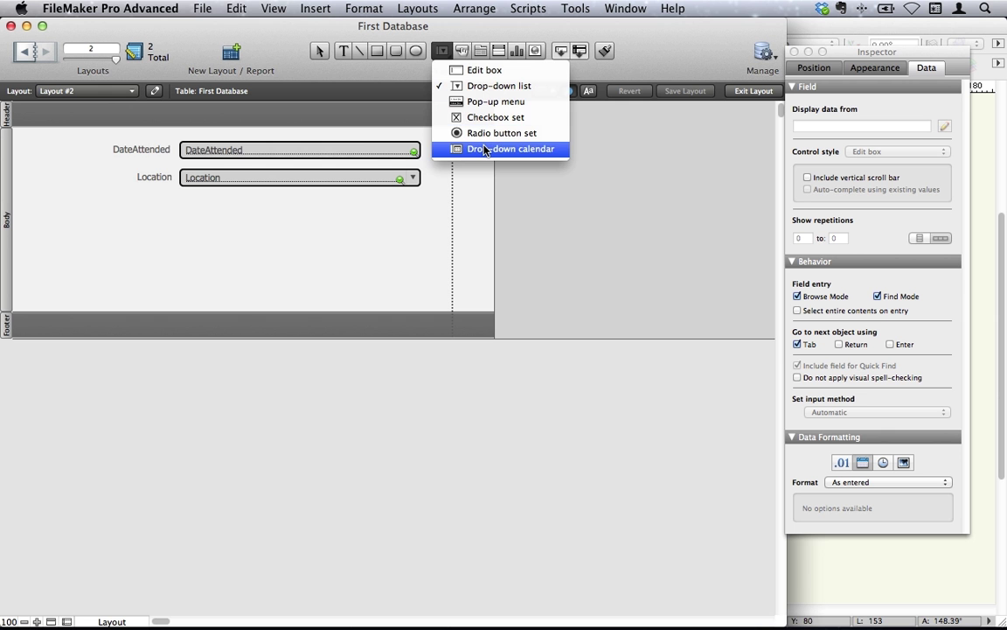
left_click(360, 145)
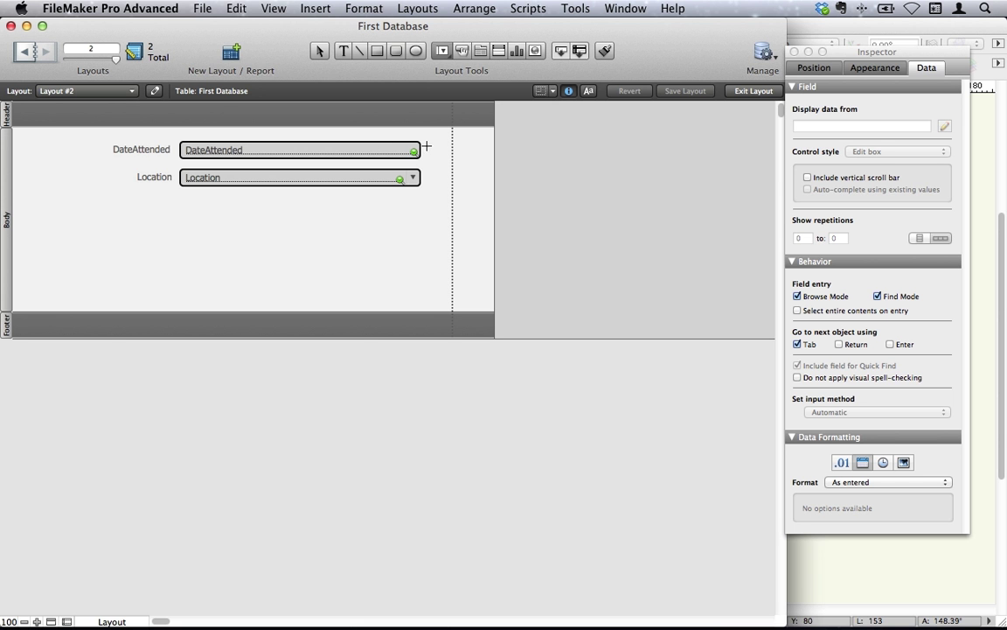
left_click(321, 52)
Step: Delete the DateAttended field and its label from the layout body
left_click(335, 158)
key("Delete")
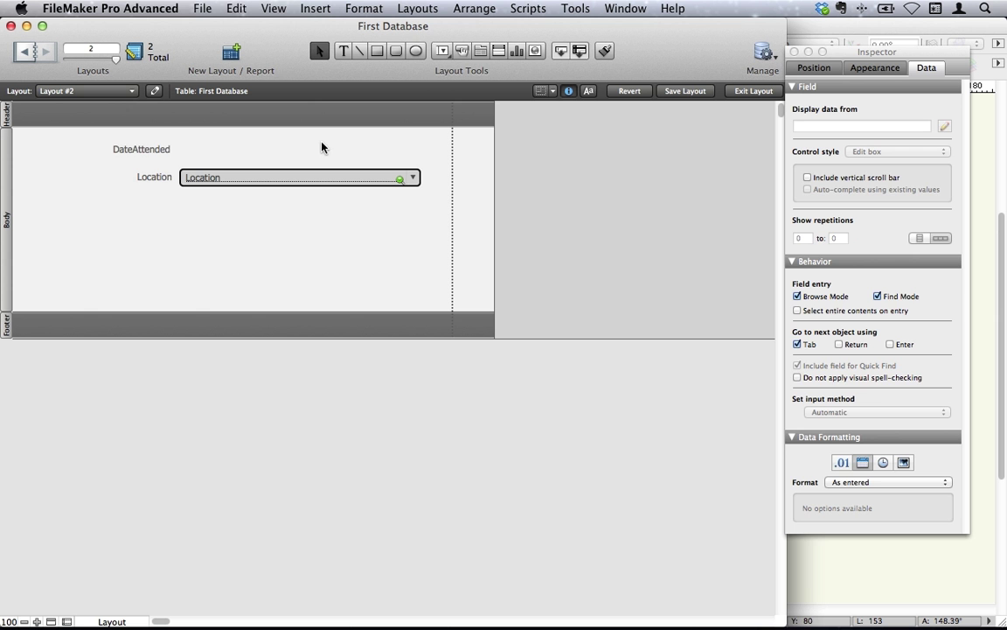
left_click(174, 148)
key("Delete")
Step: Draw a labelled drop-down calendar field for DateAttended in the upper part of the body
left_click(446, 50)
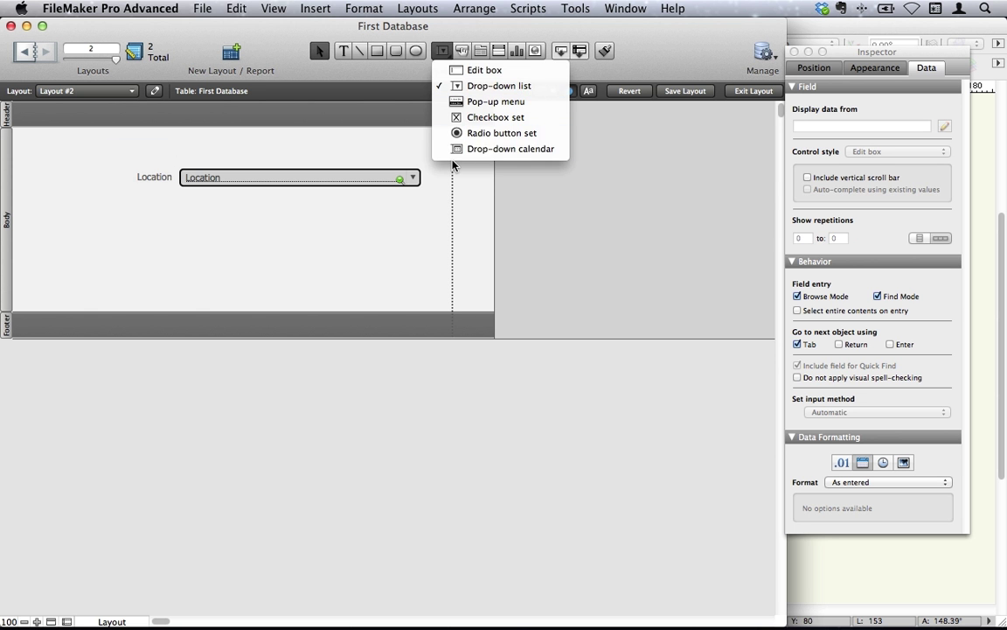
left_click(508, 150)
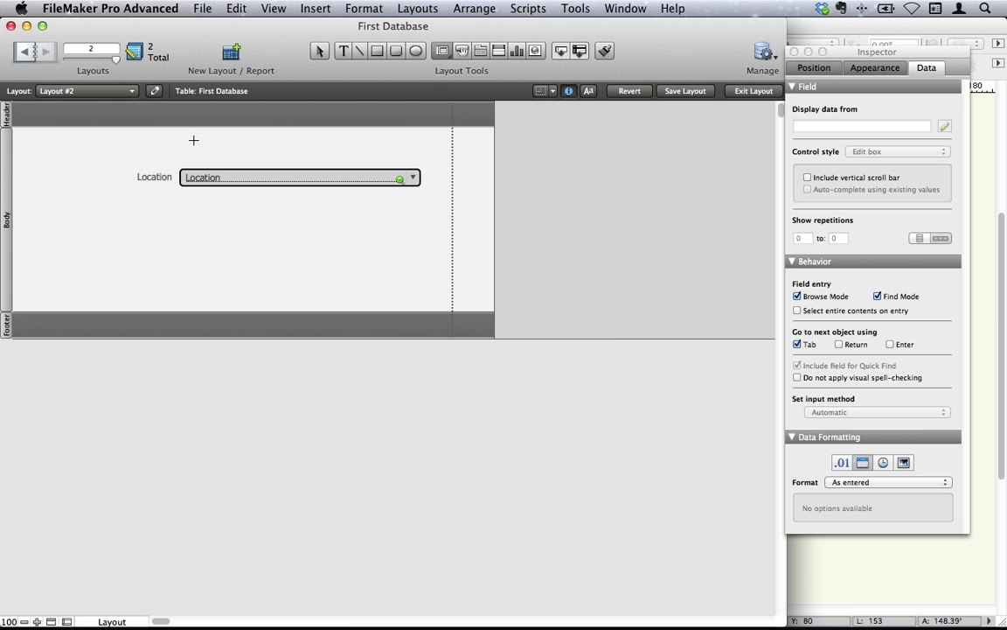
left_click_drag(182, 137, 269, 209)
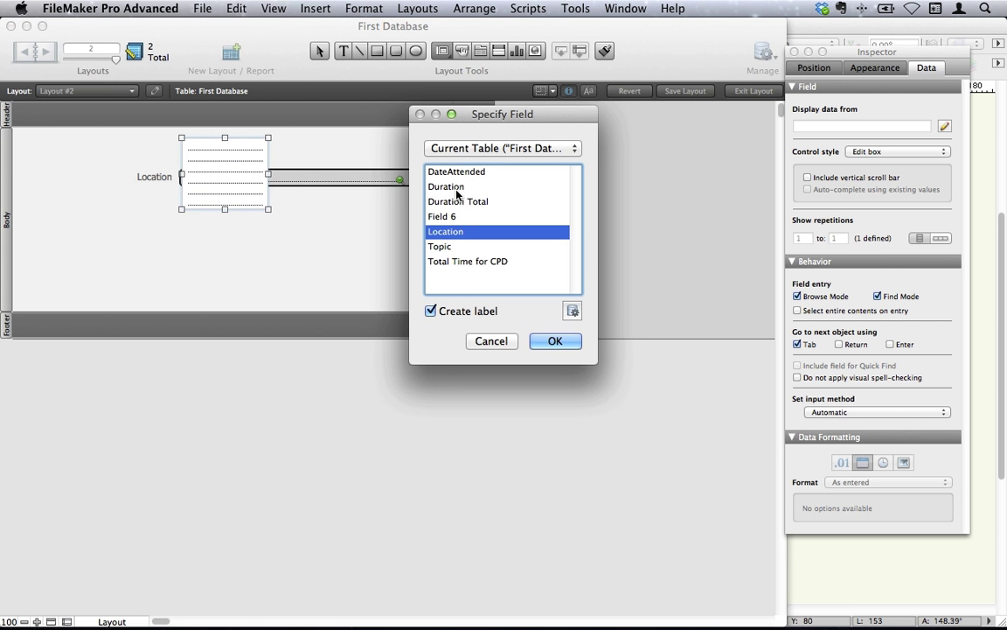
left_click(456, 173)
left_click(555, 341)
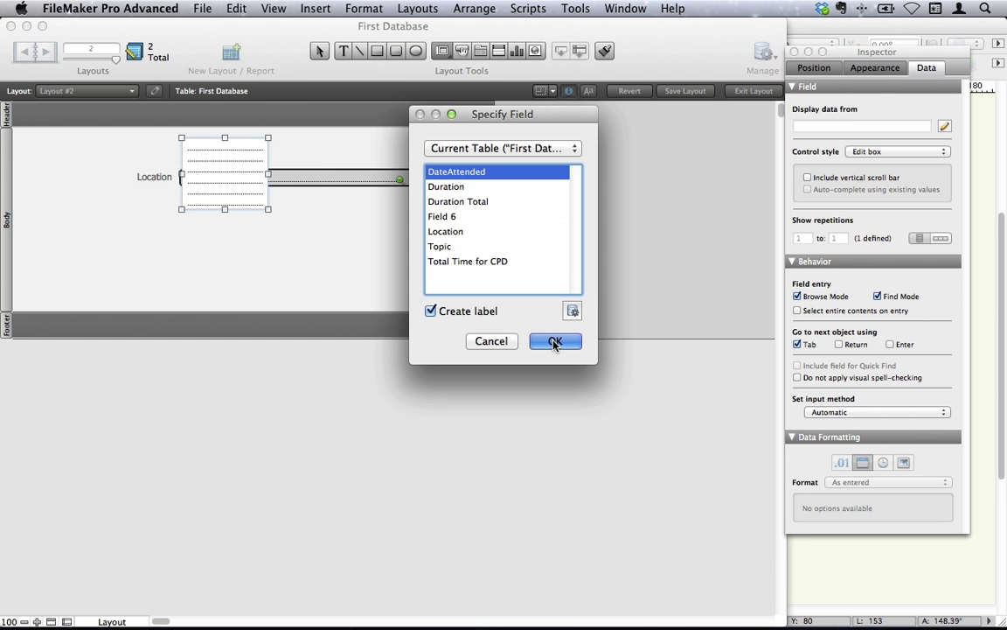
Step: Move the Location field and its label down so they sit below the DateAttended calendar field
left_click(318, 153)
left_click_drag(299, 181, 298, 240)
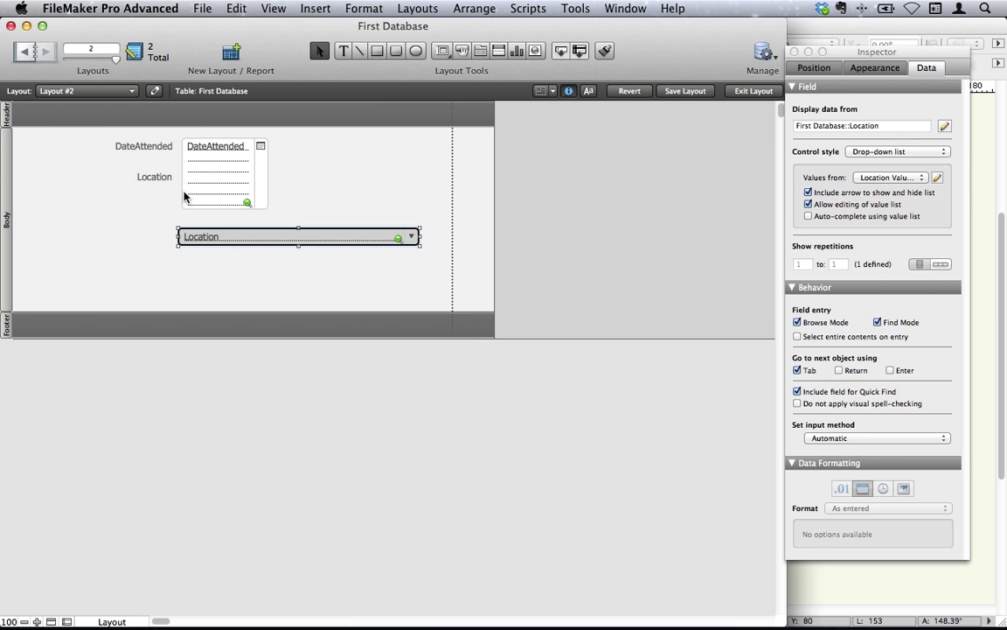
left_click_drag(149, 185, 145, 244)
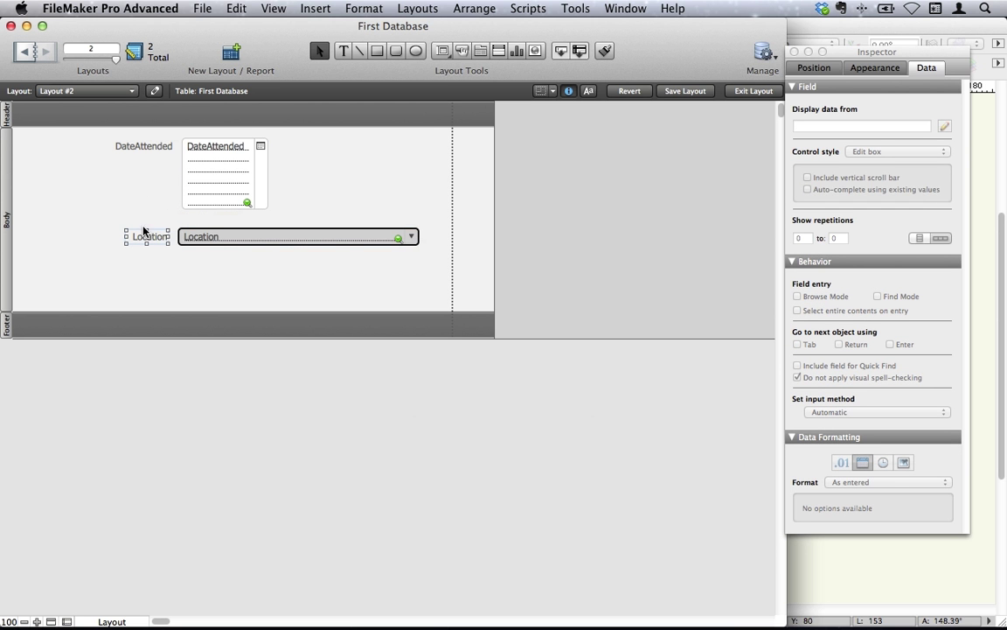
Step: Switch to Browse mode and pick 9 August 2013 from the DateAttended drop-down calendar
left_click(273, 9)
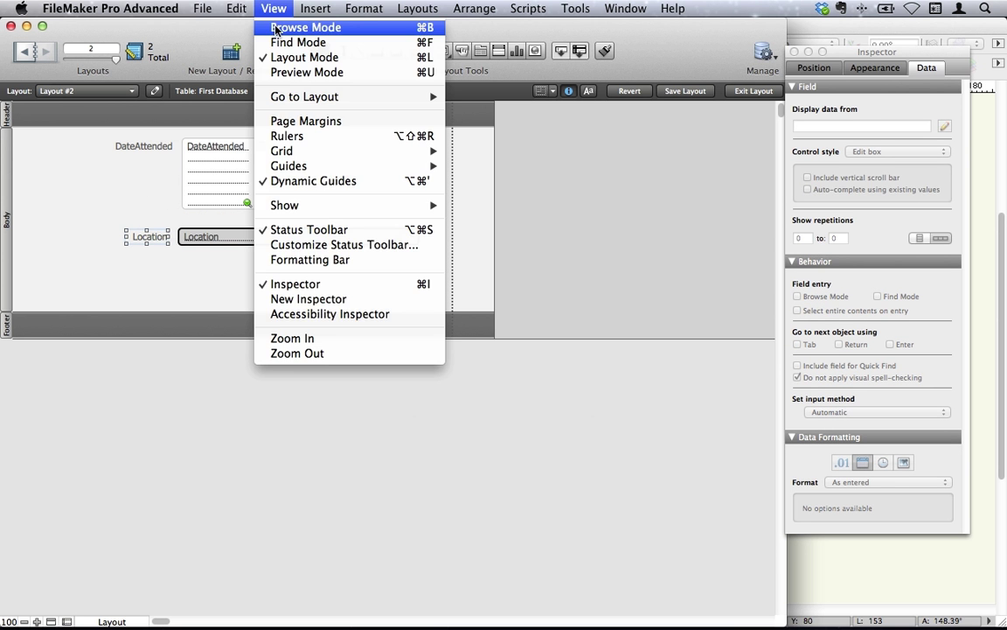
left_click(277, 29)
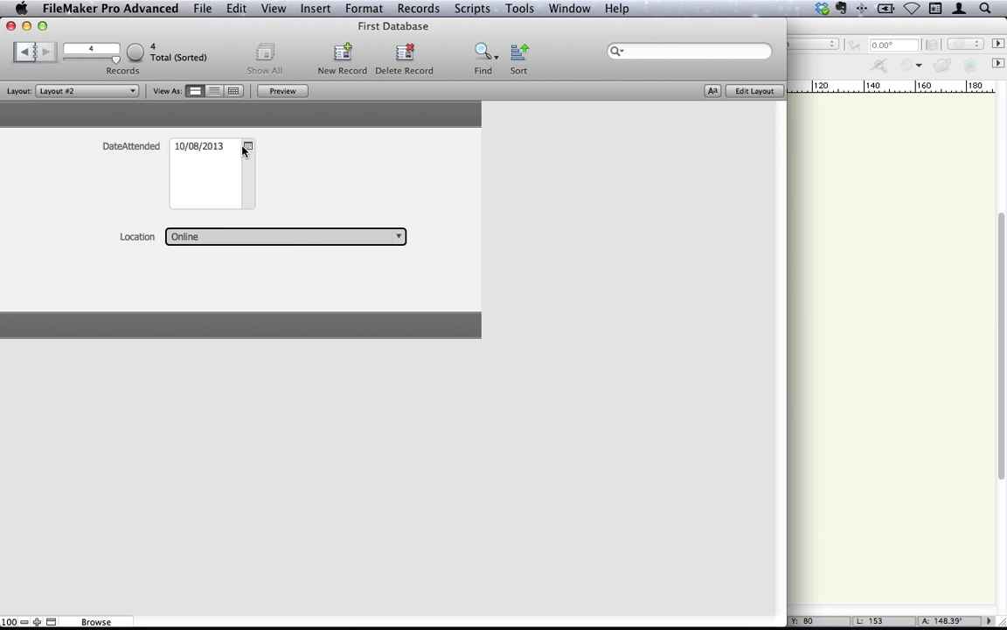
left_click(246, 148)
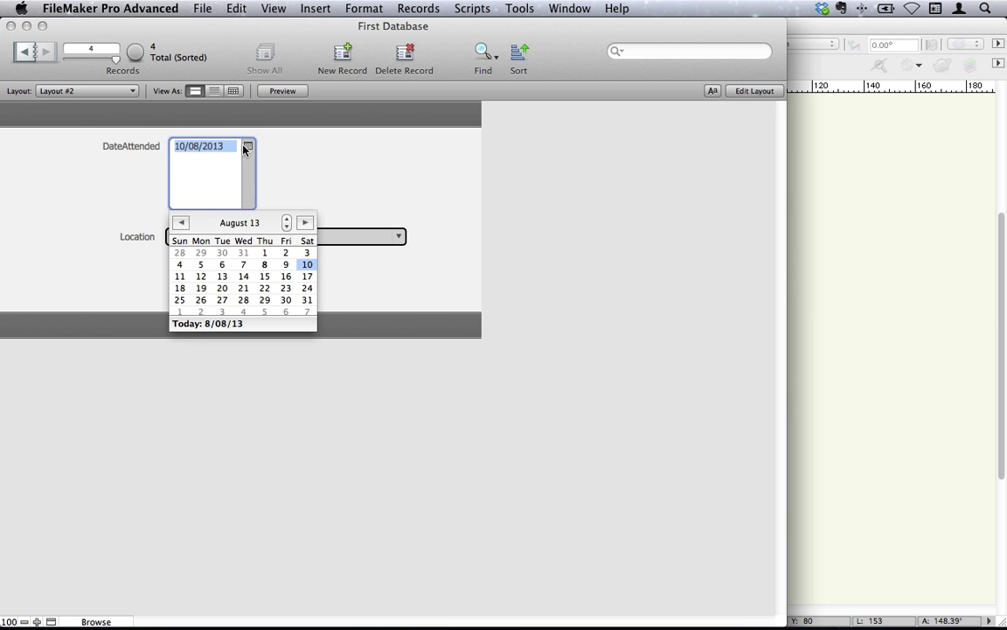
left_click(286, 265)
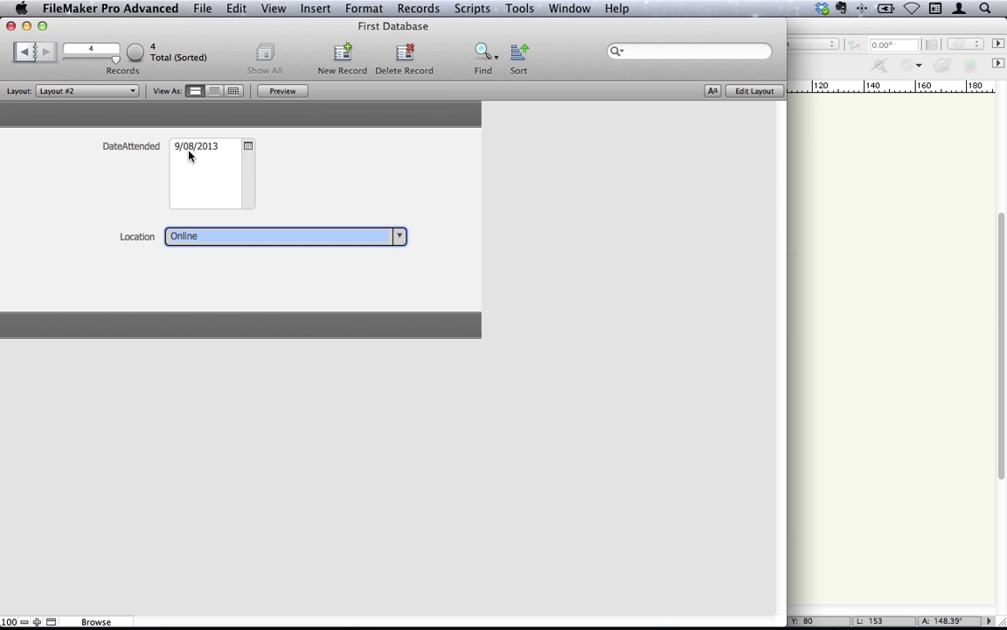
Step: Return to Layout mode, shrink the DateAttended field to one line, and move it with its label towards the body's left edge
left_click(272, 8)
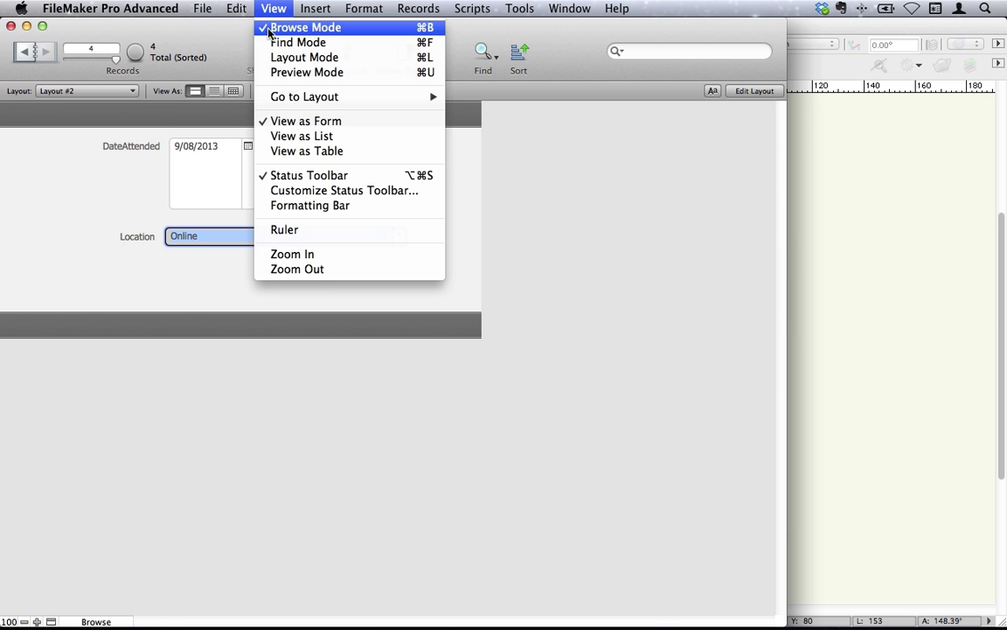
left_click(297, 58)
left_click(245, 186)
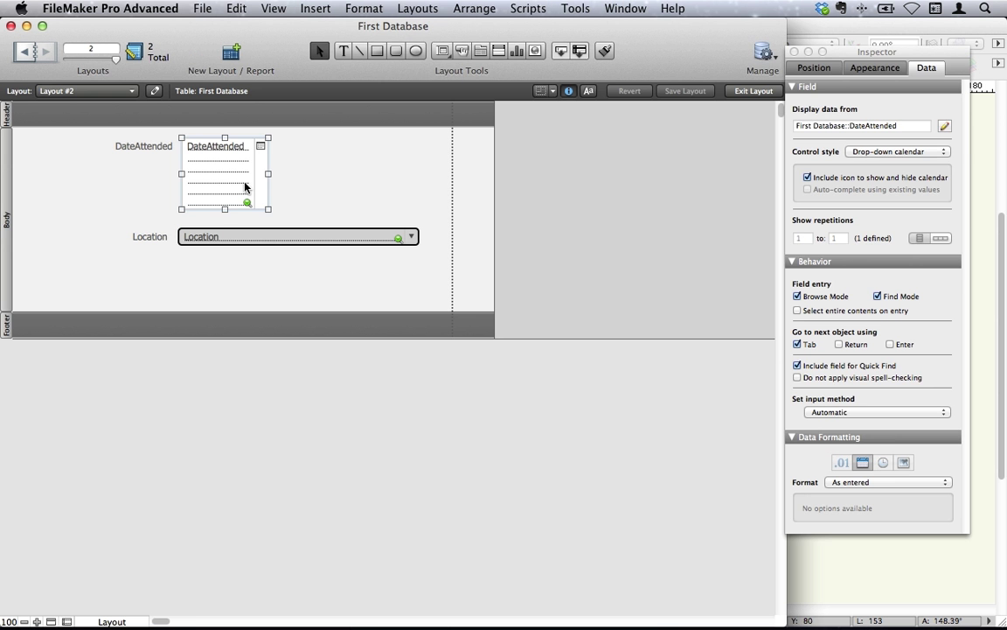
left_click(199, 189)
left_click_drag(224, 208, 143, 151)
left_click(136, 150, "shift")
Step: Shorten the Location field from its left side and move it with its label onto the DateAttended row
left_click(147, 236)
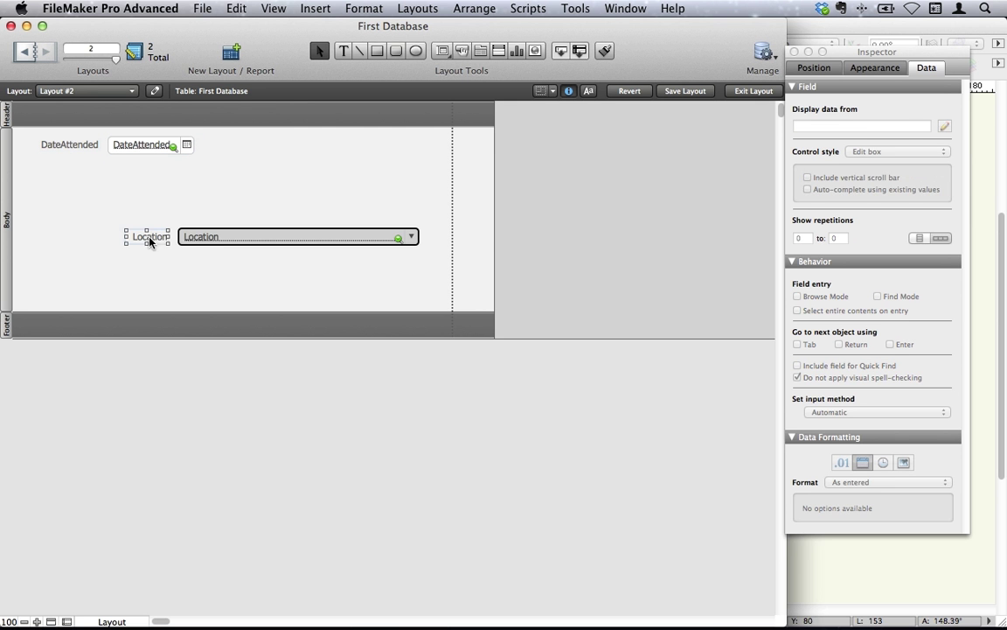
left_click(179, 237)
left_click_drag(179, 238, 289, 237)
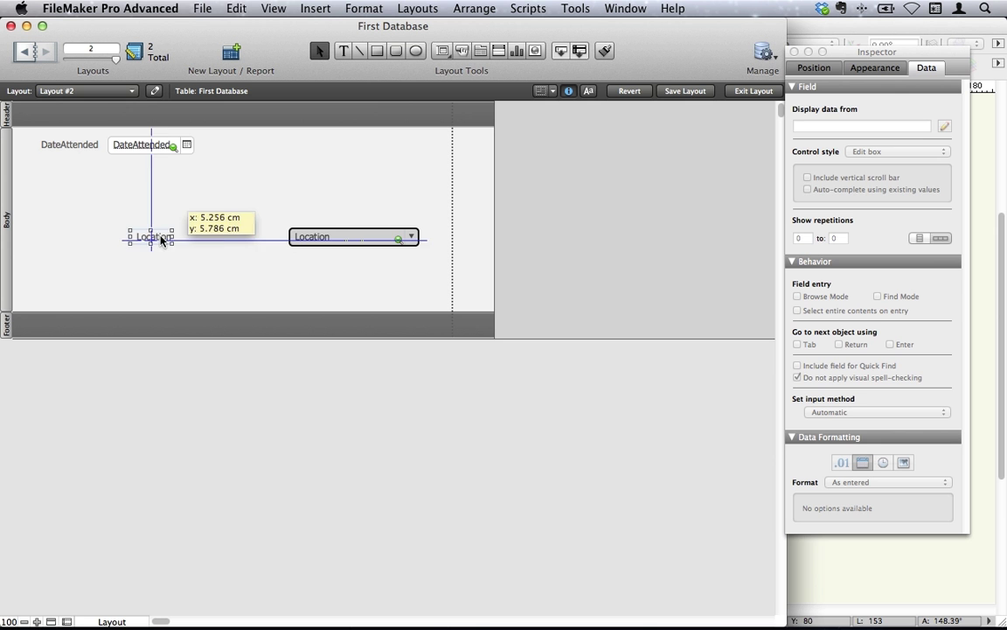
left_click_drag(161, 241, 293, 148)
left_click(307, 237, "shift")
Step: Copy the Location field's formatting onto the DateAttended field with the Format Painter
left_click(148, 149)
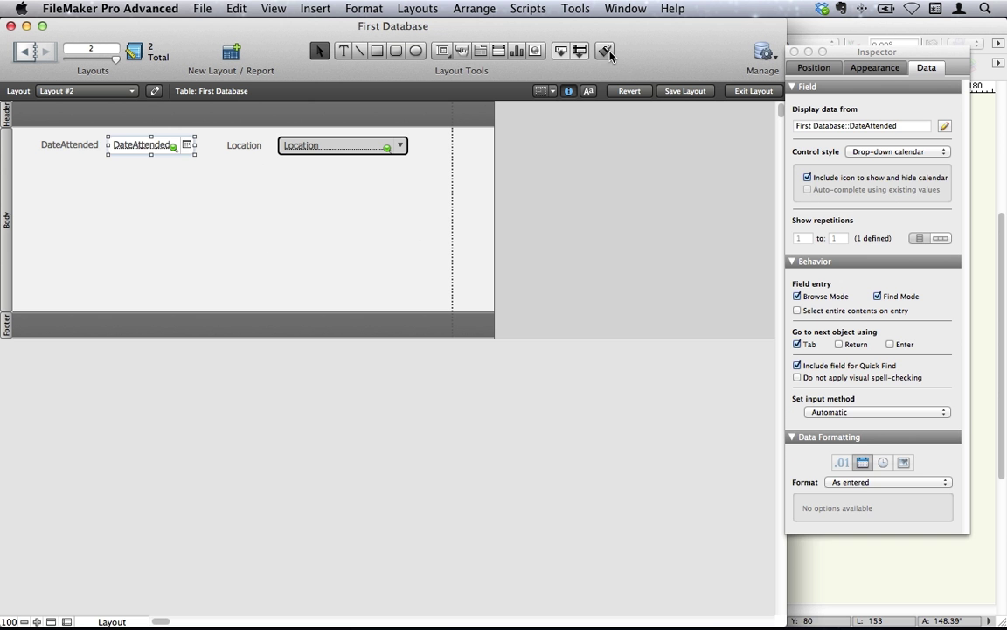
left_click(368, 153)
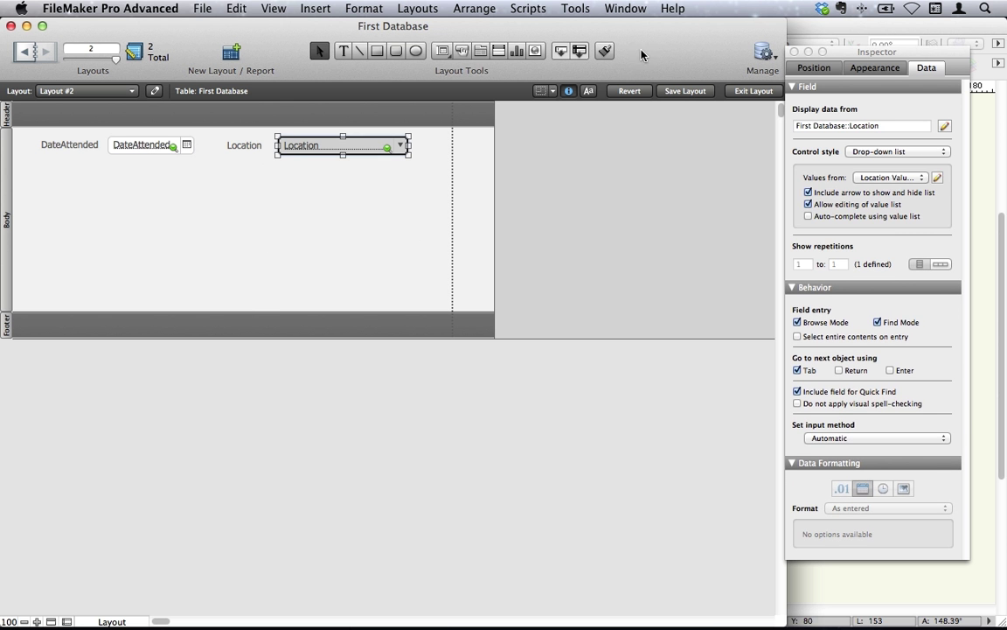
left_click(124, 142)
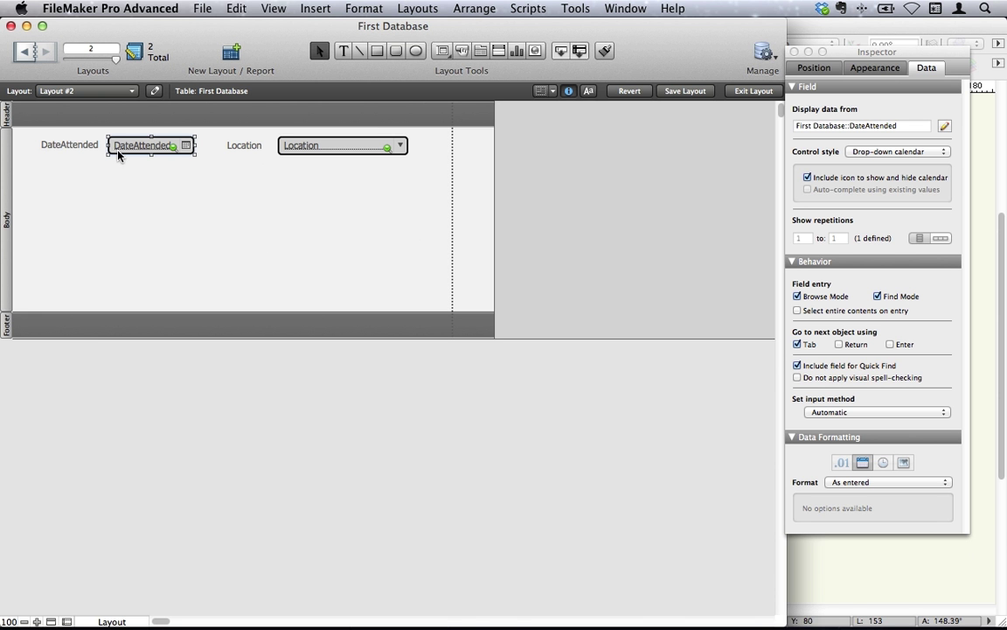
Step: Draw a one-line edit box with a label for the Duration field directly below DateAttended
left_click(442, 55)
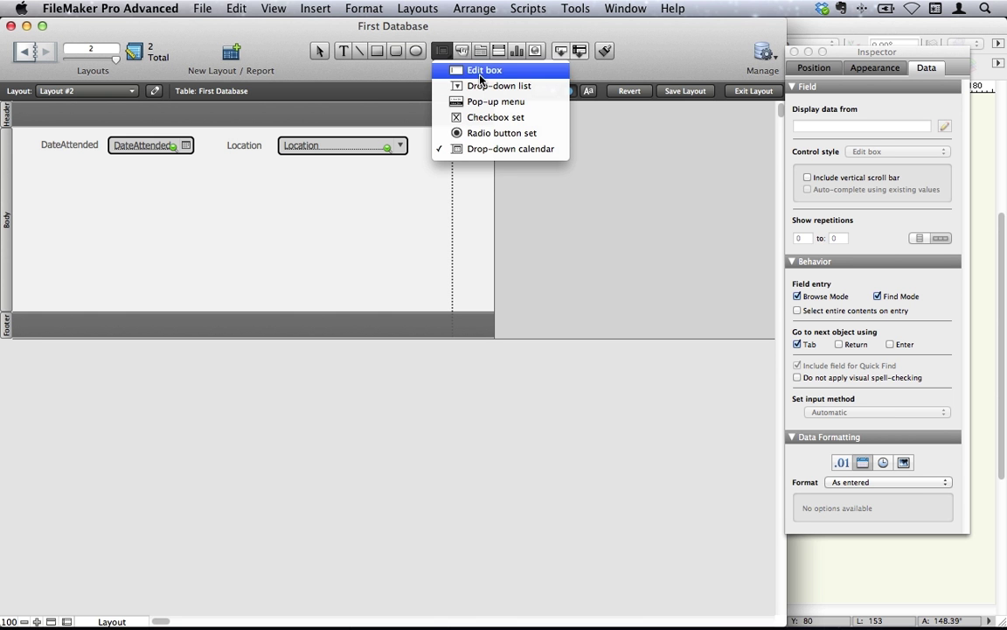
left_click(432, 68)
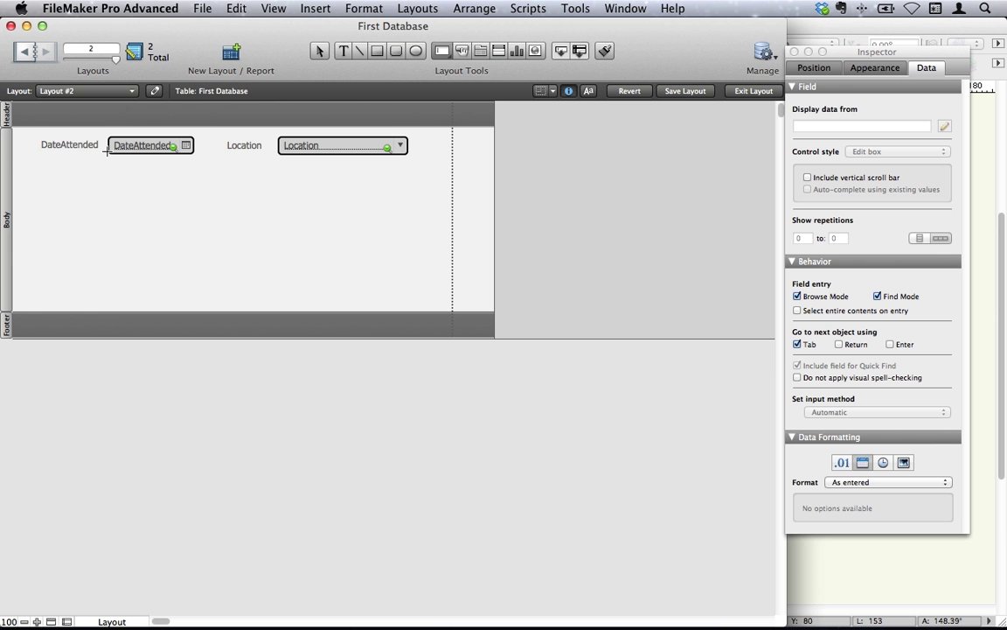
left_click_drag(109, 172, 195, 177)
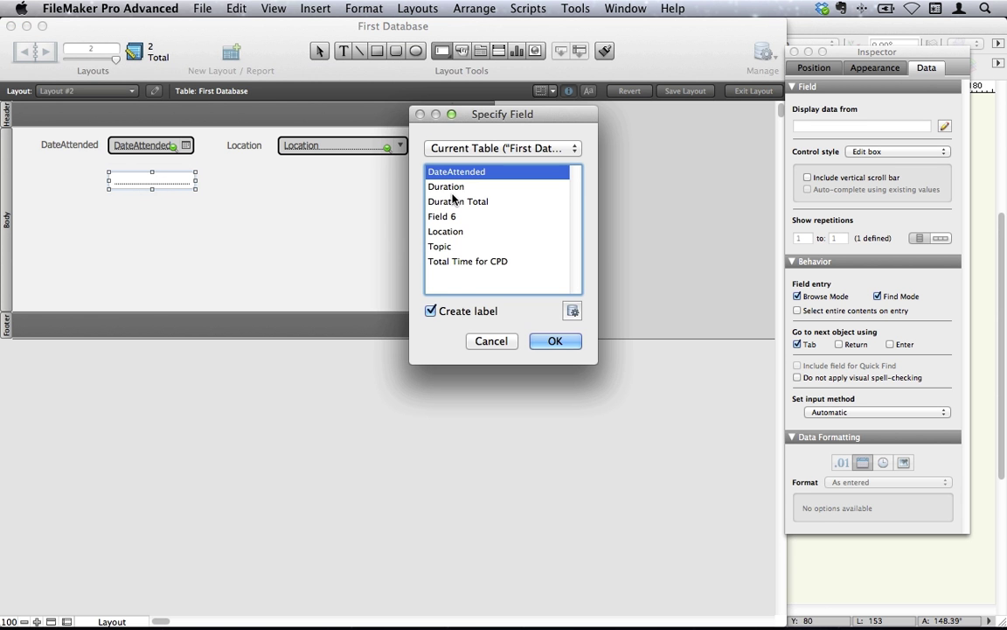
left_click(450, 187)
left_click(553, 340)
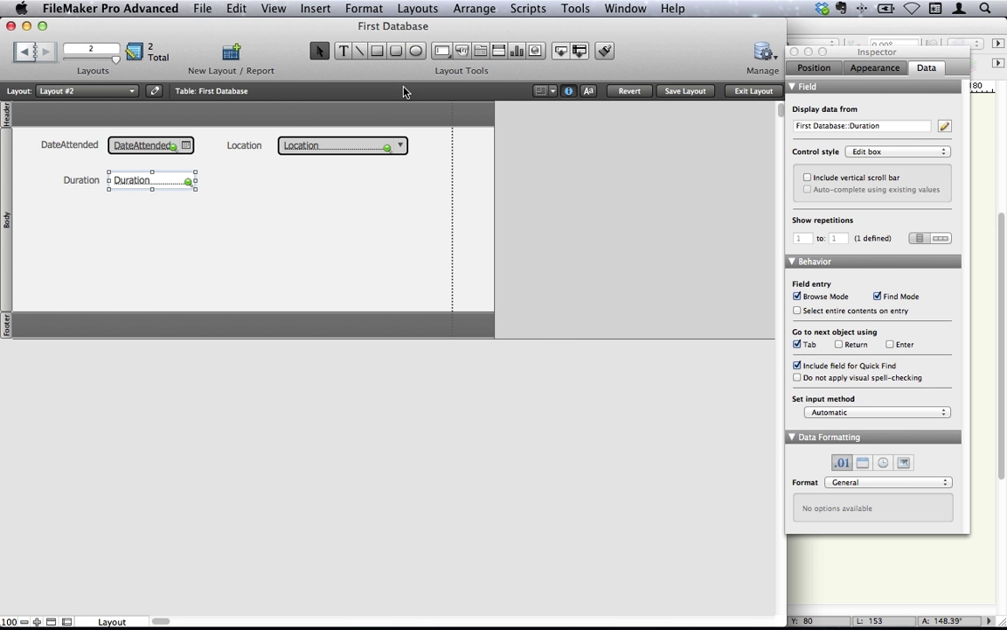
Step: Draw a one-line edit box with a label for the Topic field directly below Location
left_click_drag(278, 164, 413, 195)
left_click(441, 50)
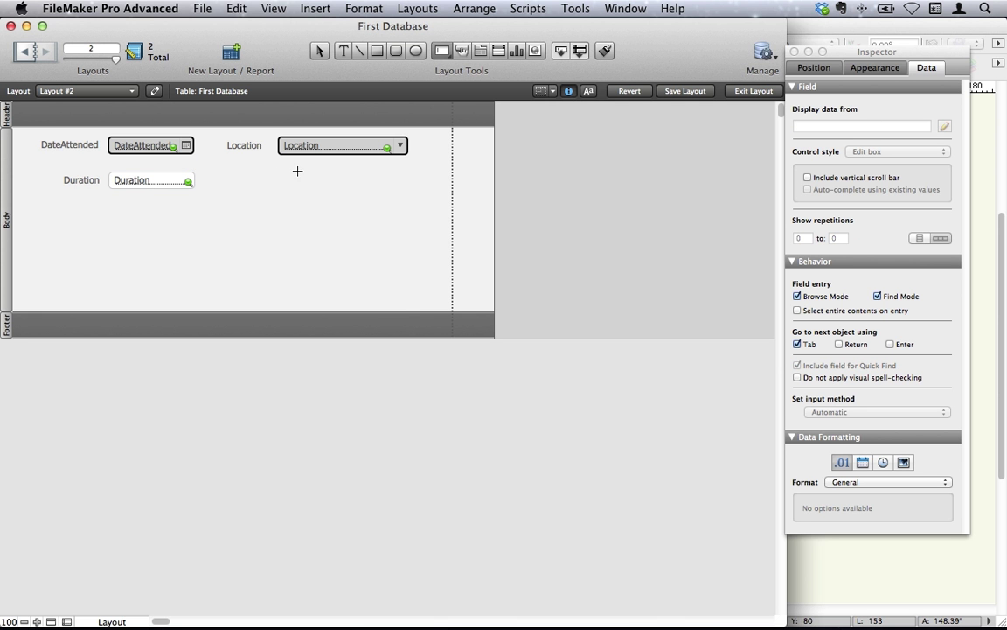
left_click_drag(280, 170, 400, 183)
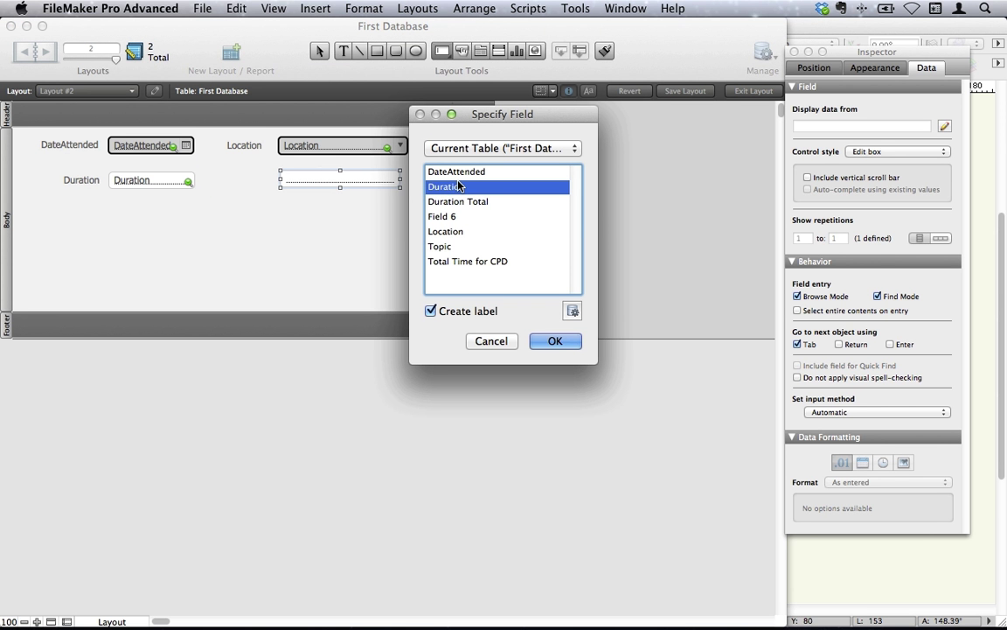
left_click(442, 248)
left_click(553, 341)
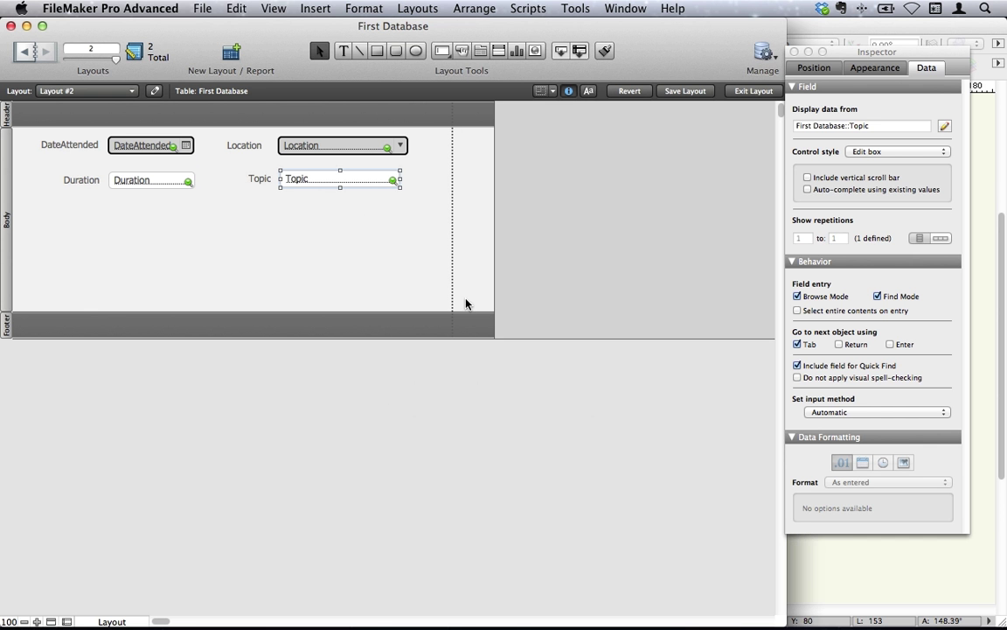
Step: Move the Topic field and its label below Duration, enlarging the field to six lines and extending it to Location's right edge
left_click_drag(306, 186, 135, 220)
left_click_drag(228, 214, 408, 271)
left_click(258, 180)
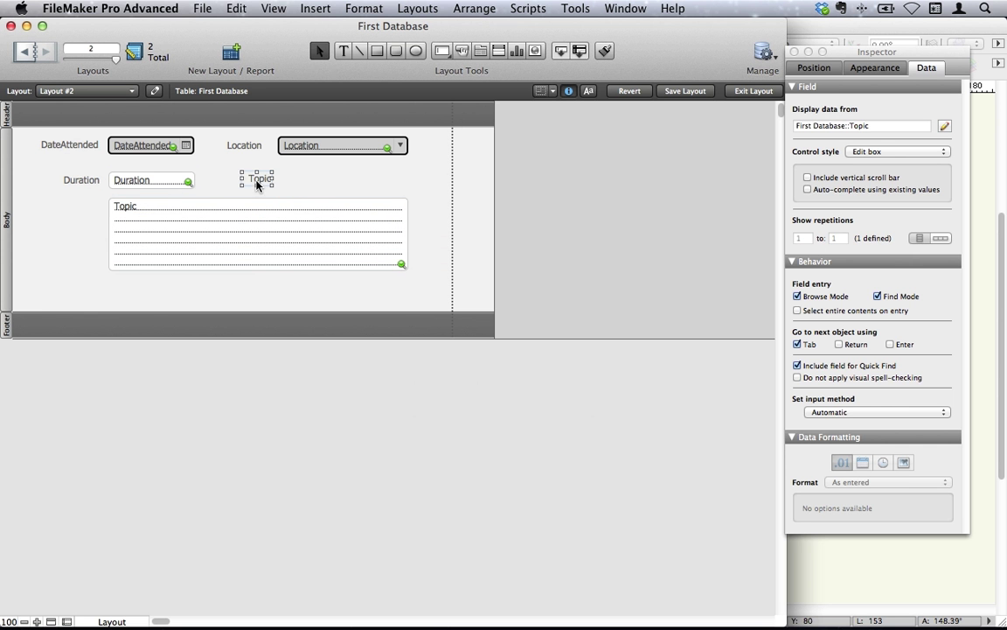
left_click_drag(256, 181, 80, 210)
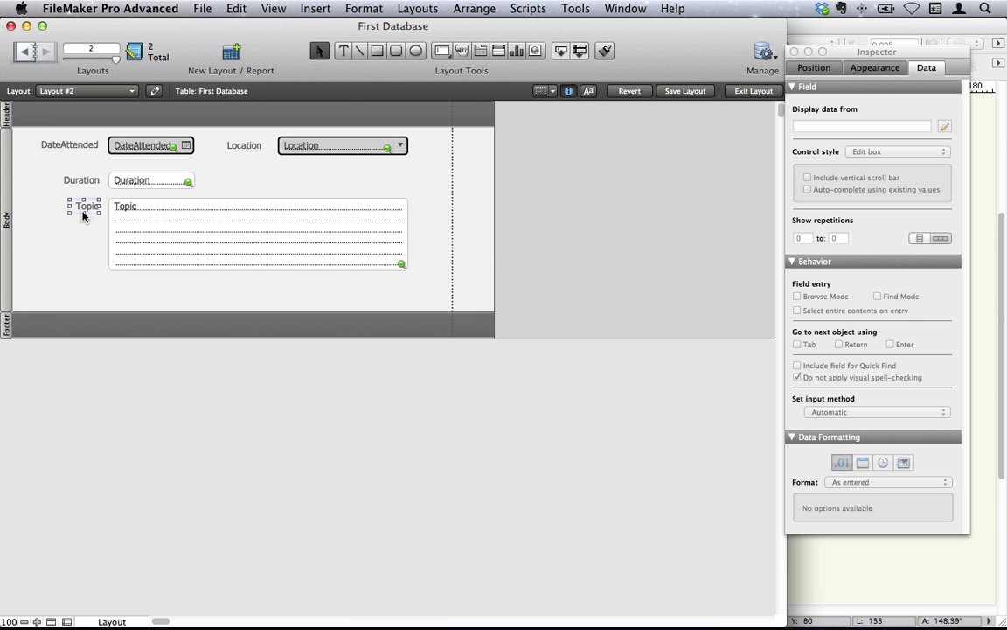
Step: Copy the Location field's formatting onto the Topic and Duration fields with the Format Painter
left_click(268, 190)
left_click(272, 231)
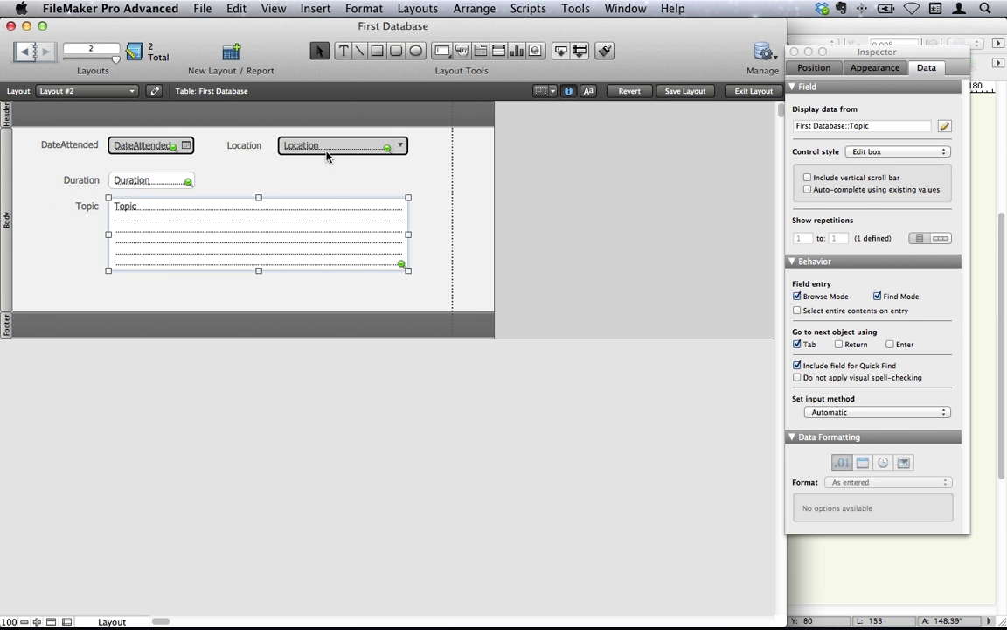
left_click(367, 146)
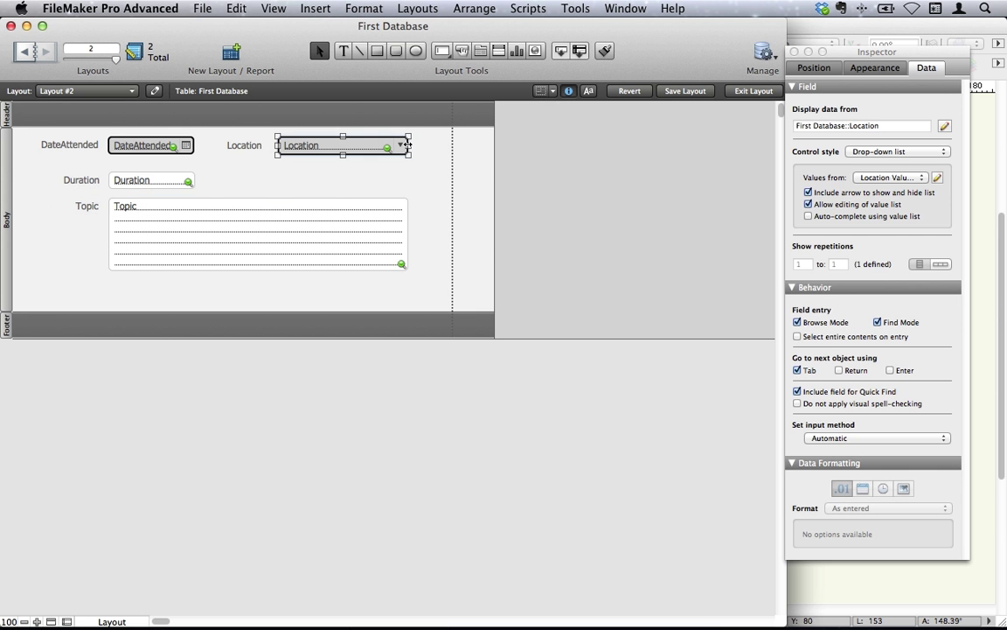
left_click(210, 247)
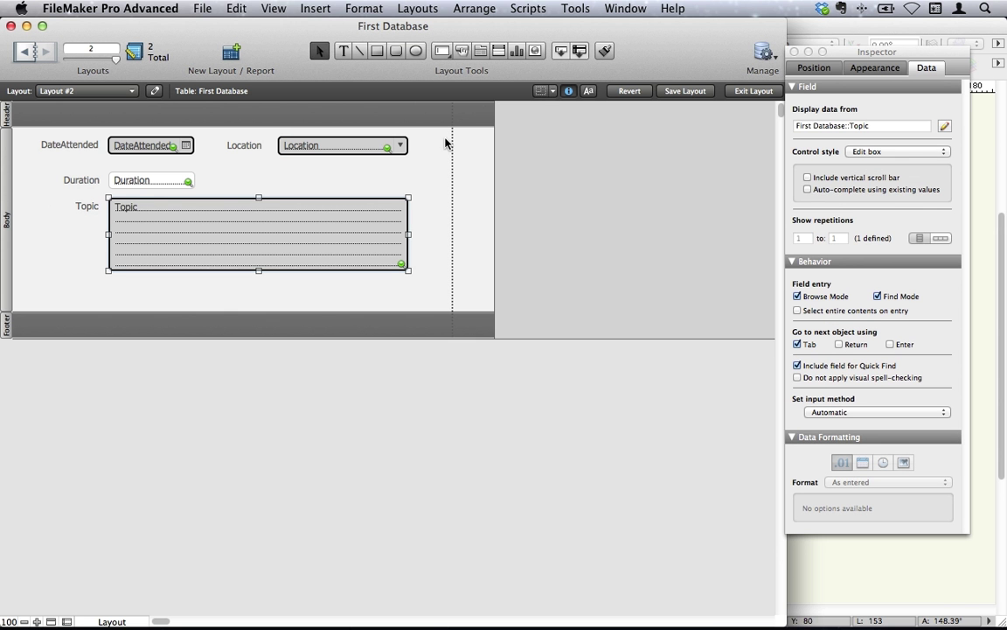
left_click(177, 175)
left_click(300, 174)
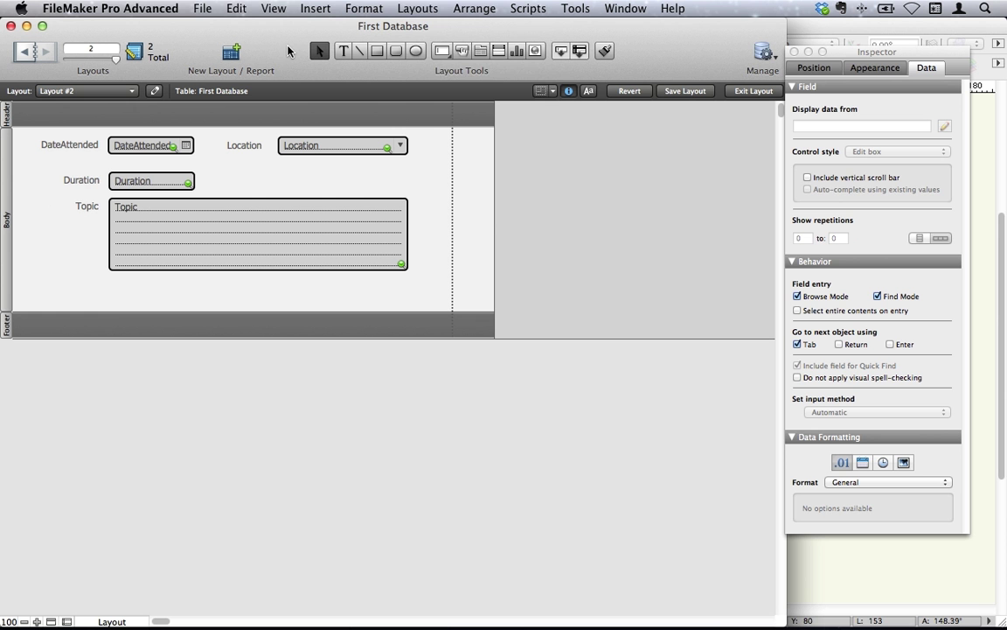
Step: Open the tab order settings for Layout #2
left_click(417, 9)
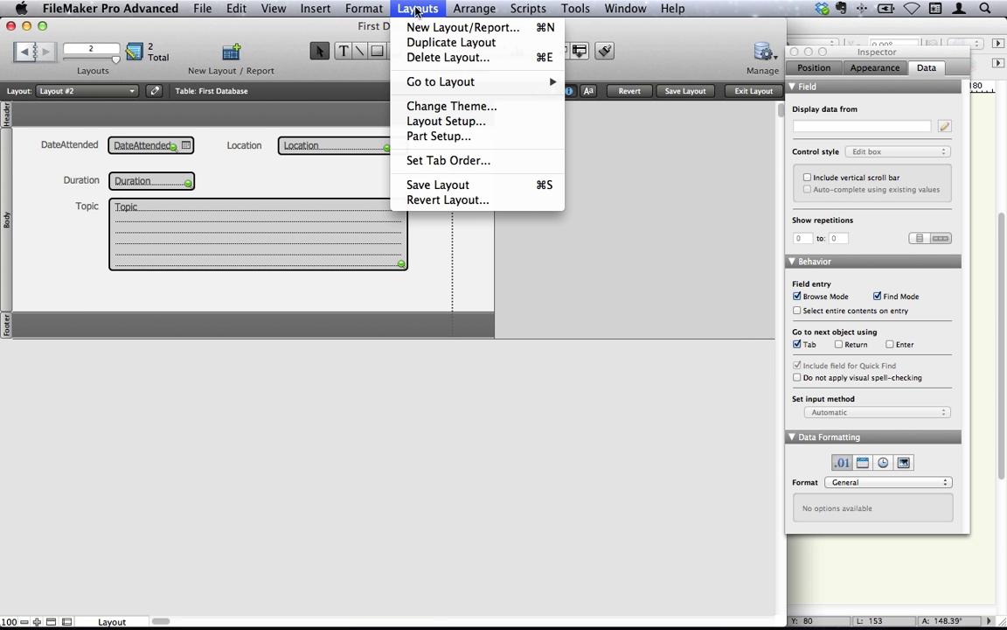
left_click(428, 162)
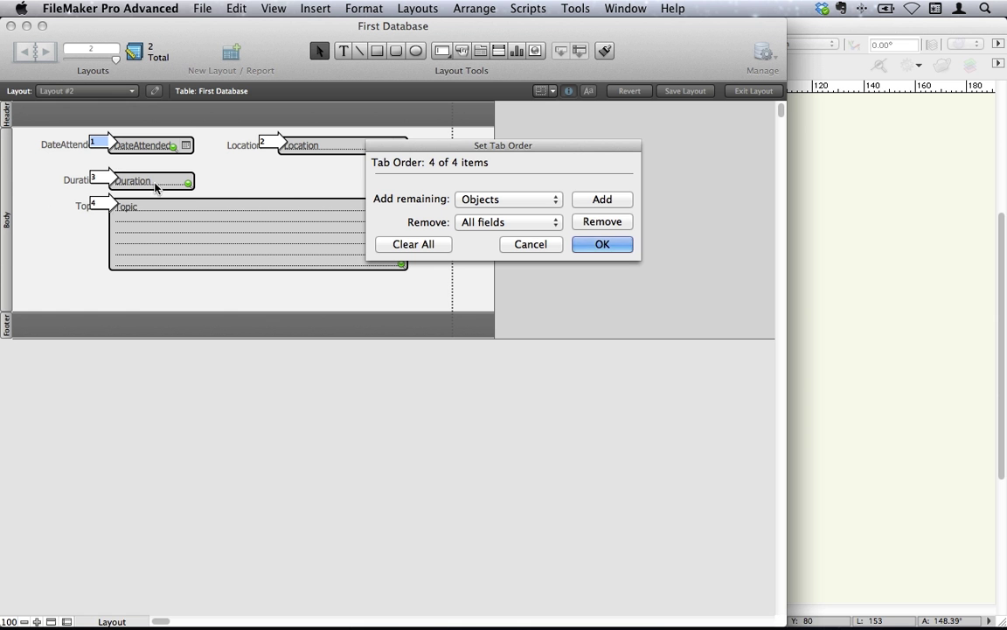
Step: Try to renumber the tab order by hand, giving Duration position 1 and DateAttended position 4
left_click(105, 207)
left_click(101, 179)
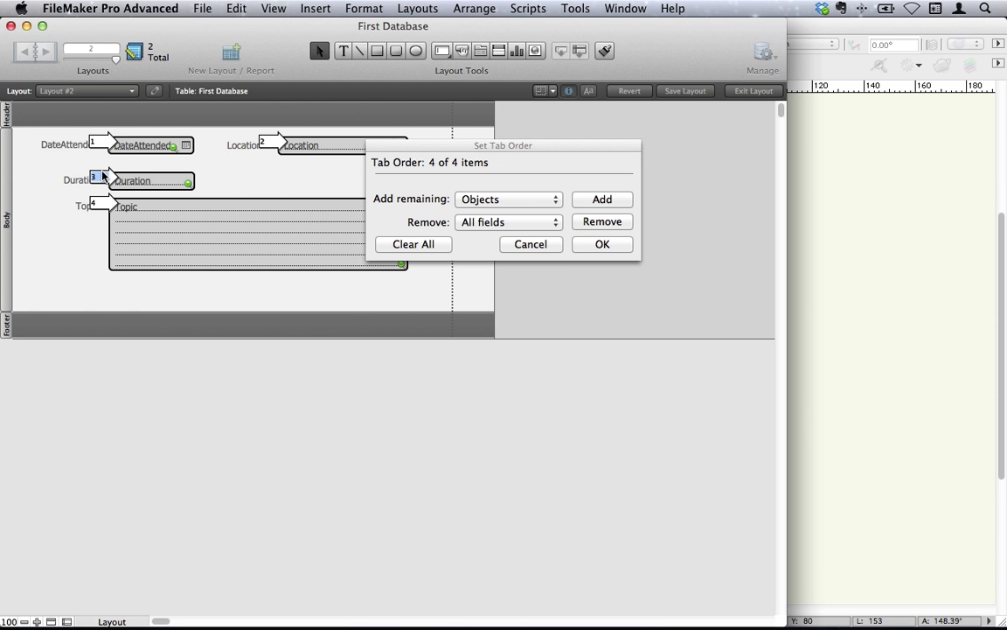
type("1")
left_click(103, 178)
left_click(98, 141)
type("4")
key("Tab")
Step: Clear the whole tab order and set it to DateAttended 1, Location 2, Duration 3 and Topic 4
left_click(416, 244)
left_click(111, 145)
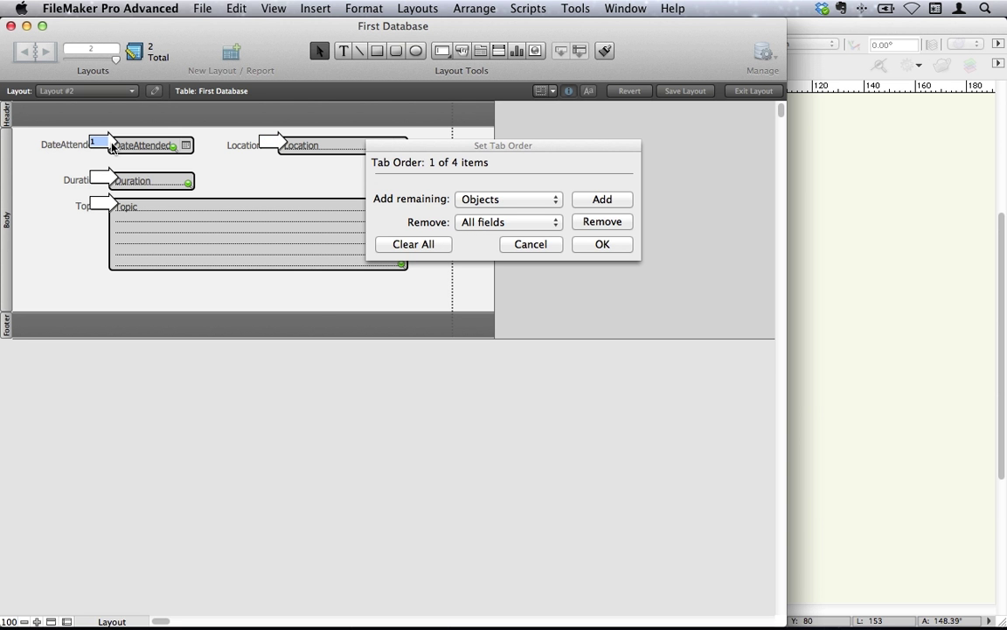
left_click(270, 144)
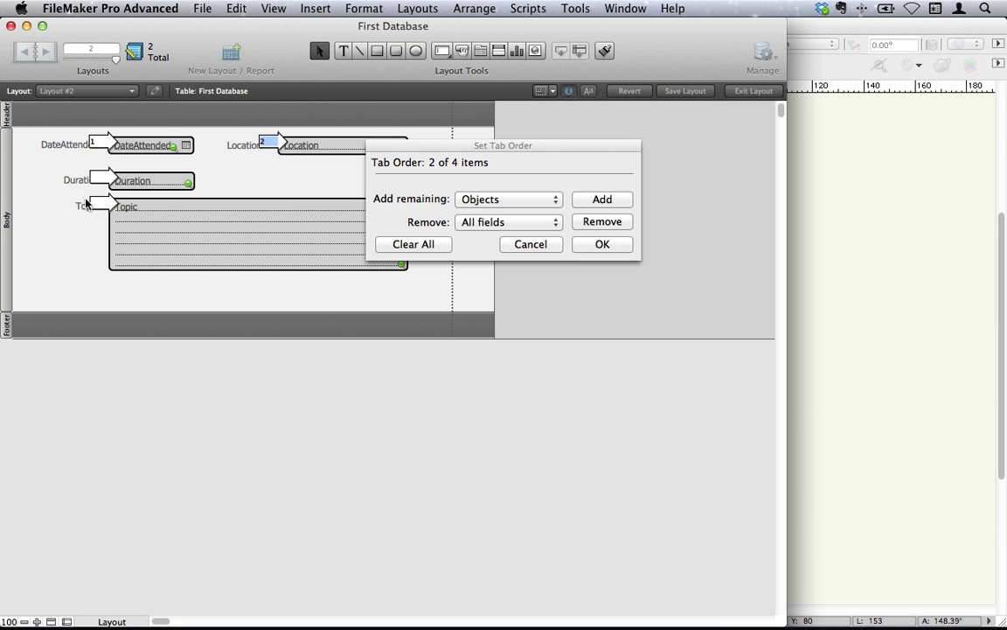
left_click(102, 183)
left_click(102, 203)
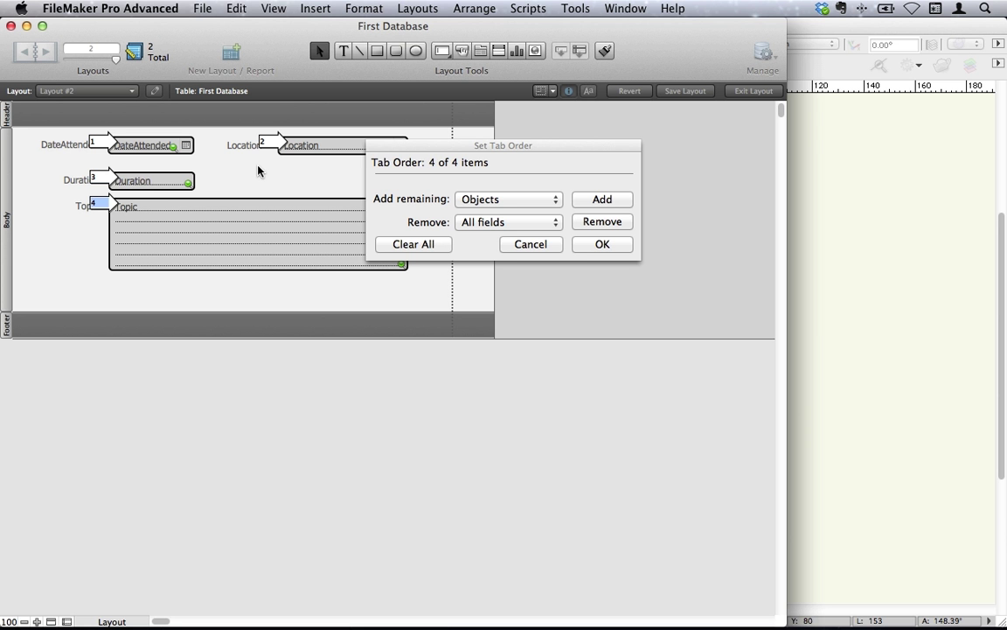
left_click(603, 244)
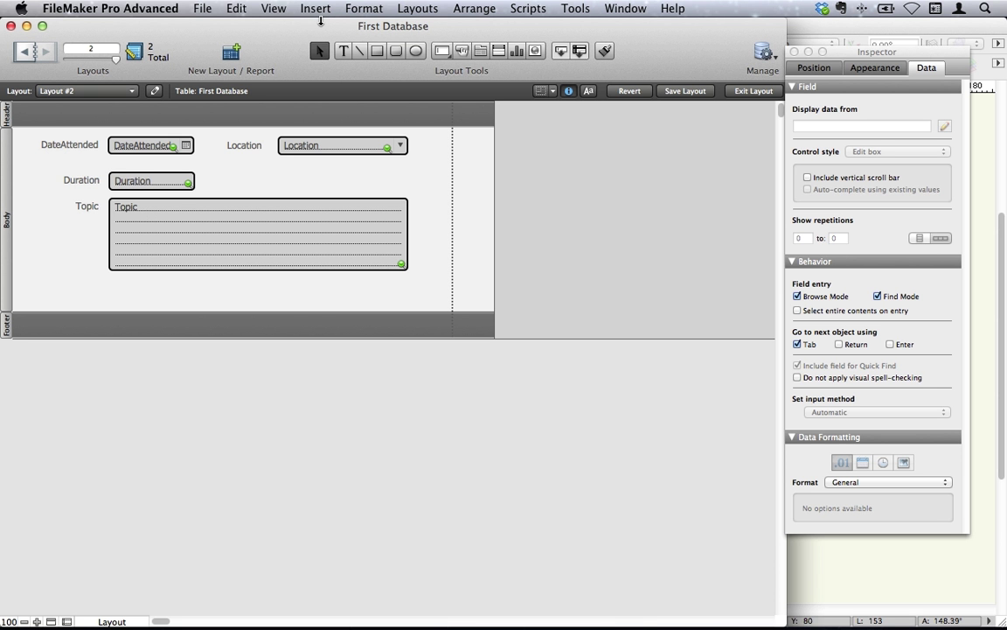
Step: Switch to Browse mode and compare the records in the First Database layout with Layout #2, ending on Layout #2
left_click(271, 9)
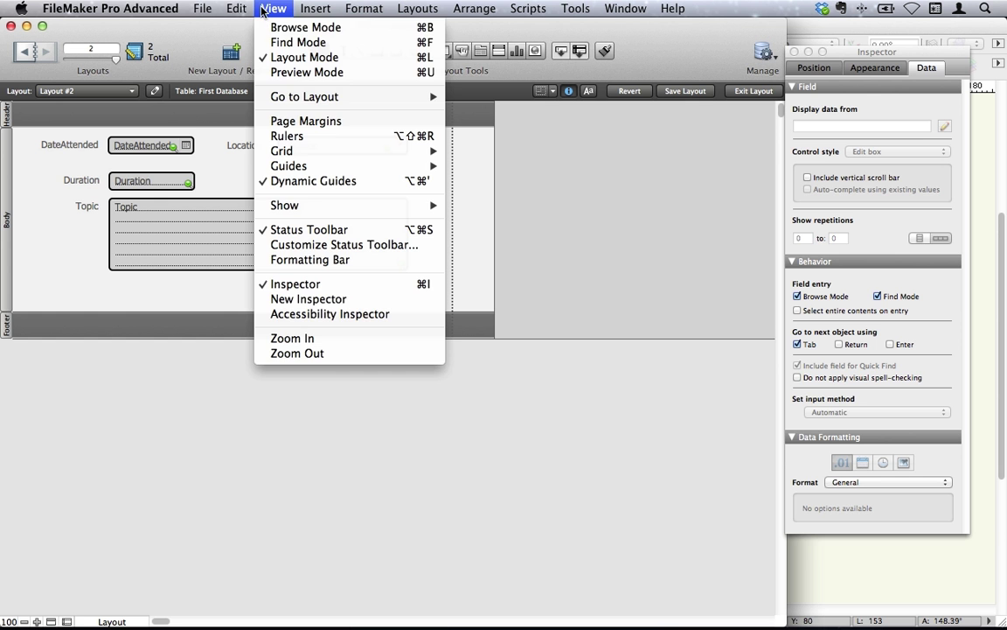
left_click(298, 27)
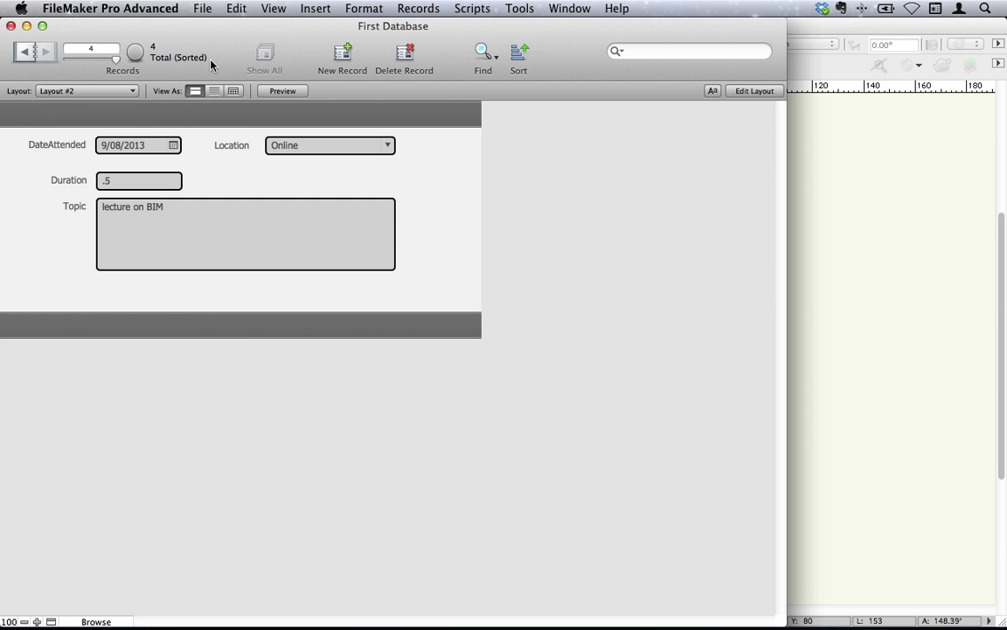
left_click(121, 91)
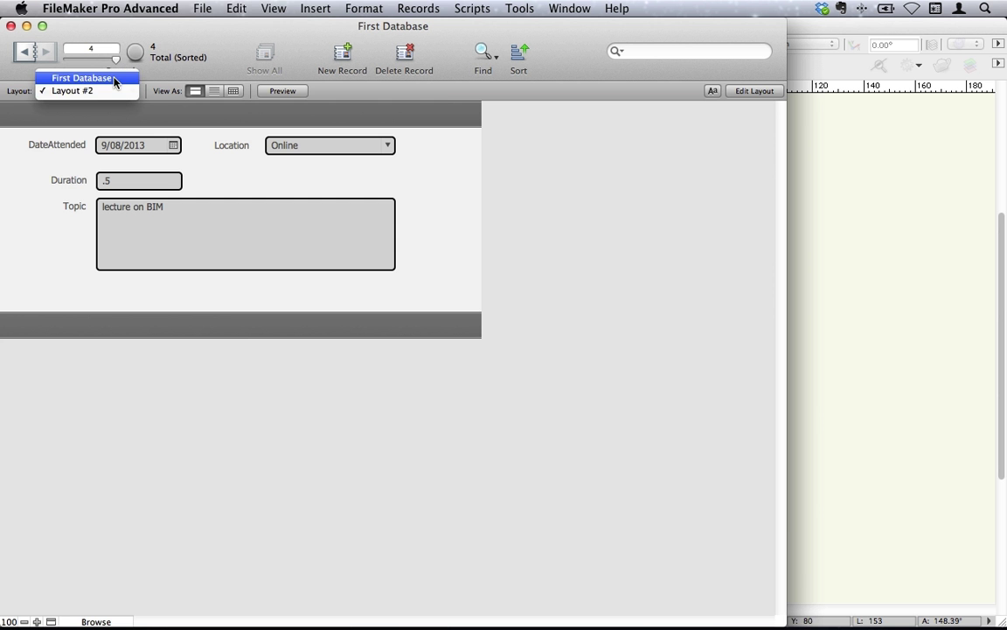
left_click(113, 80)
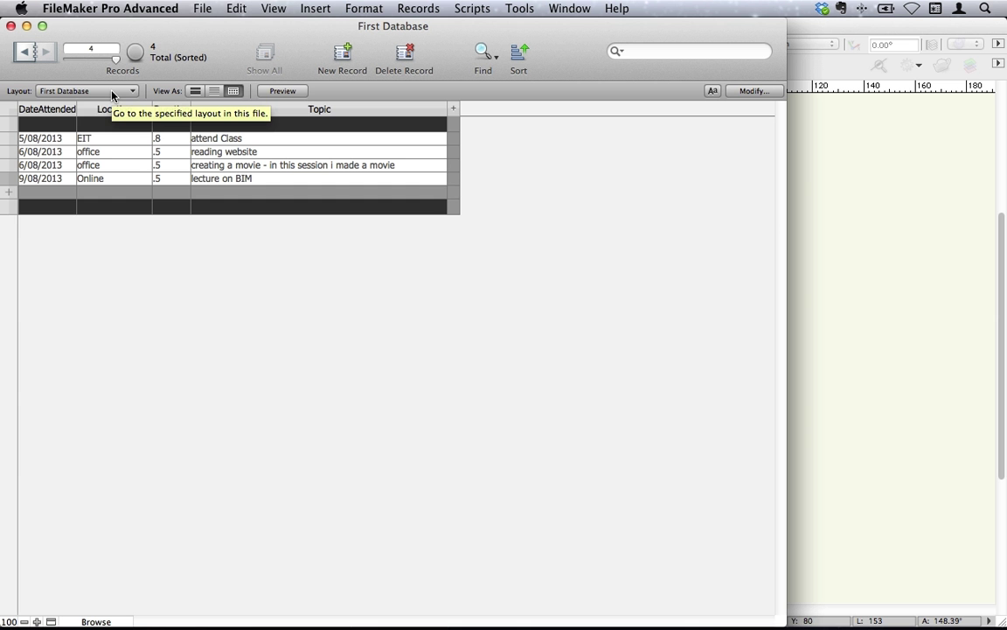
left_click(112, 92)
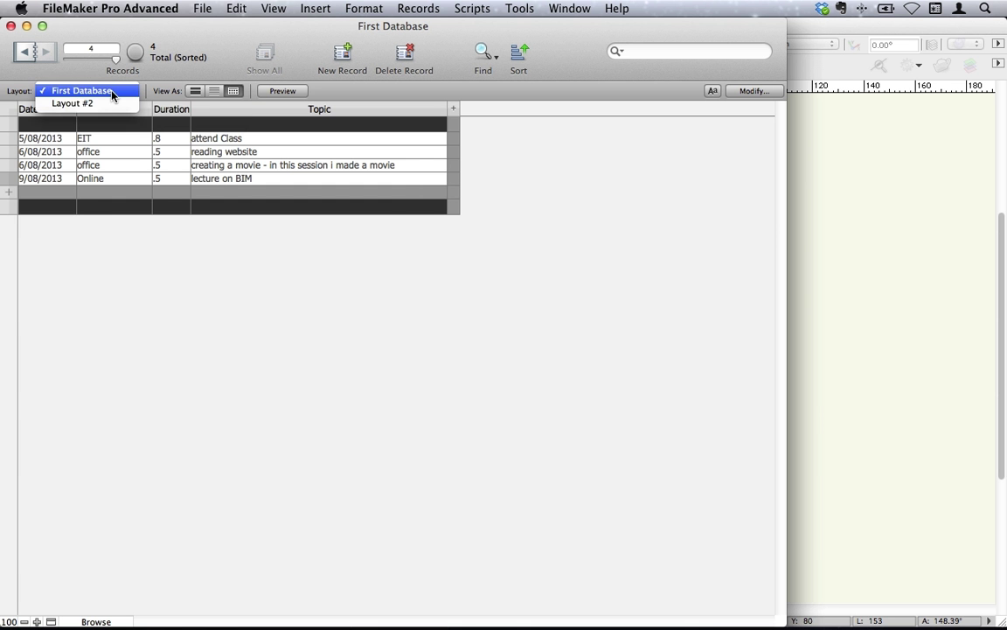
left_click(100, 102)
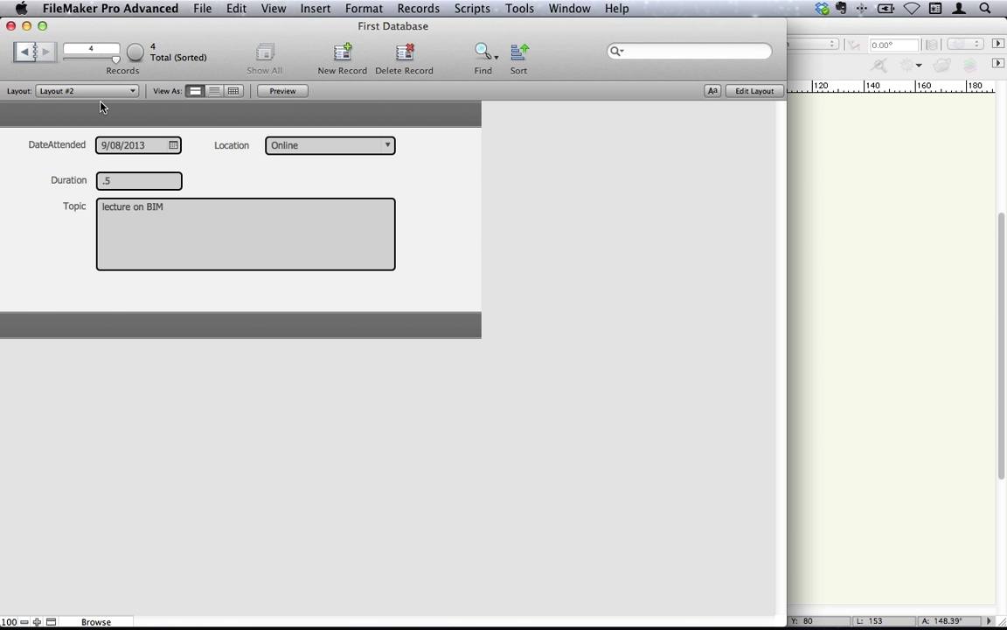